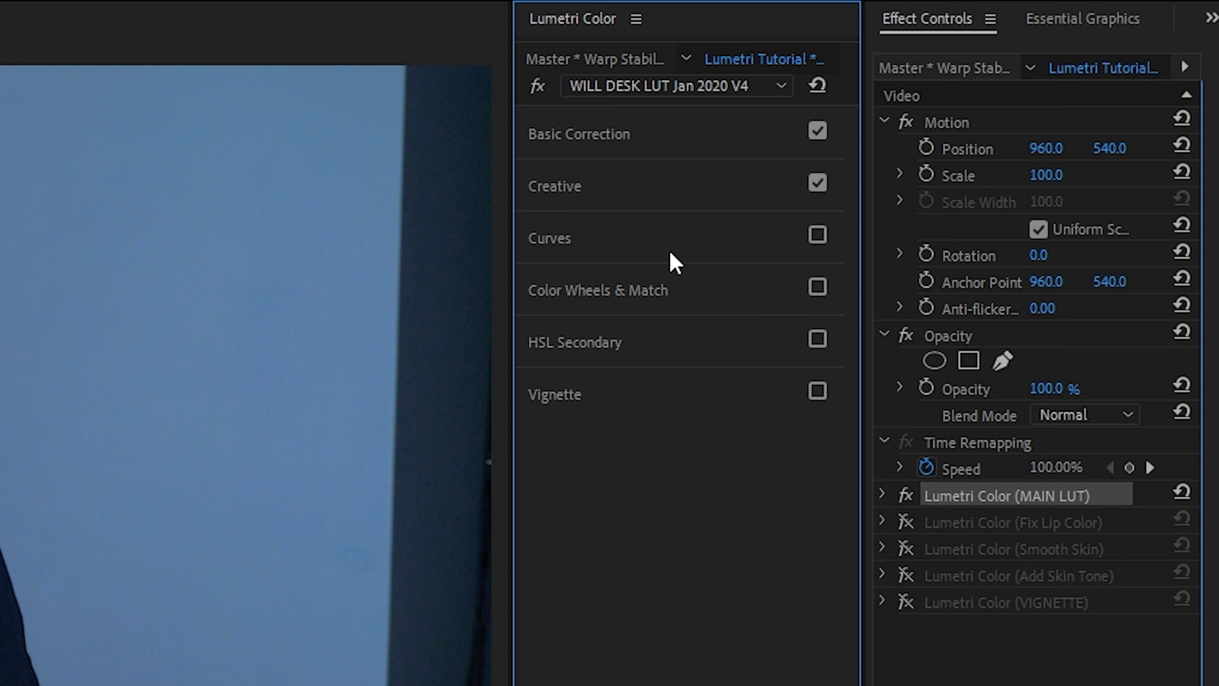
# Examine the Basic Correction and Creative settings of the Lumetri Color (MAIN LUT) effect
pyautogui.click(645, 89)
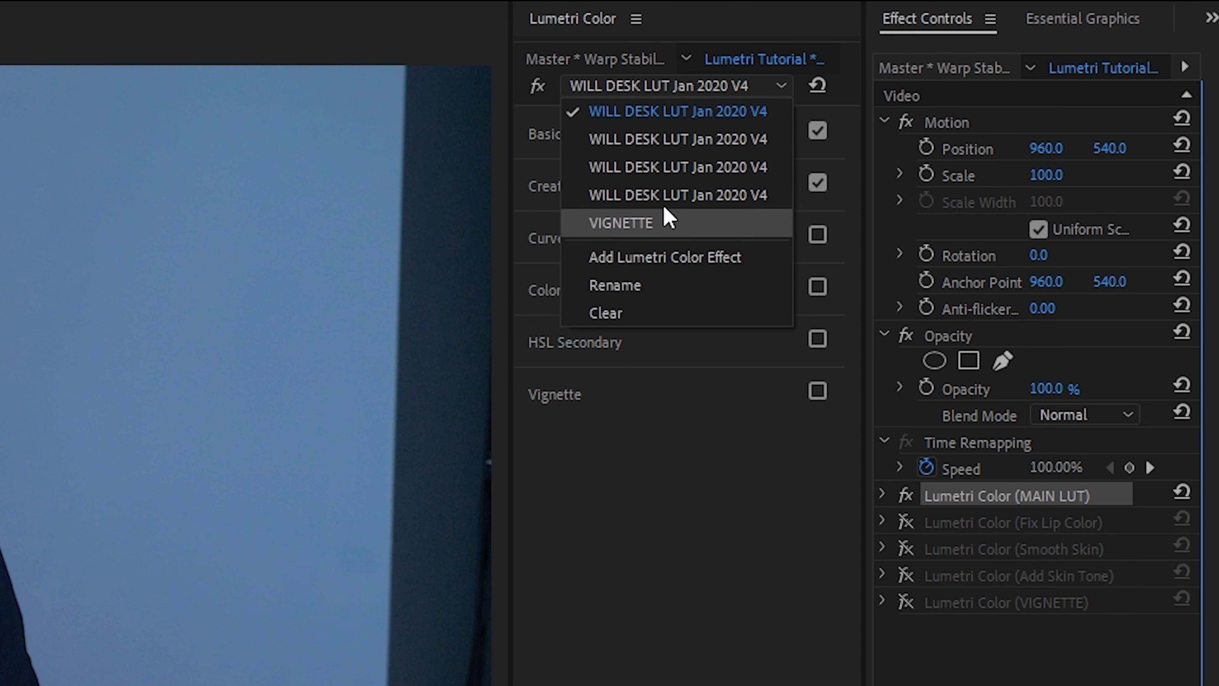
pyautogui.click(656, 113)
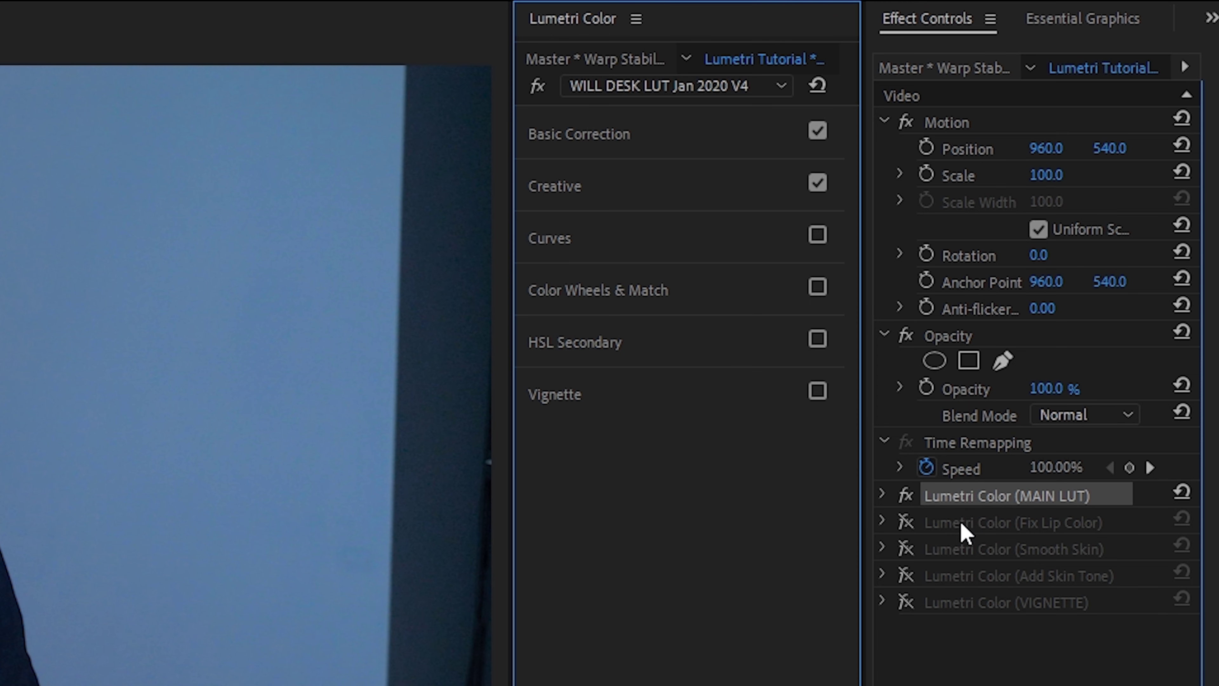
pyautogui.click(954, 499)
pyautogui.click(654, 87)
pyautogui.click(662, 118)
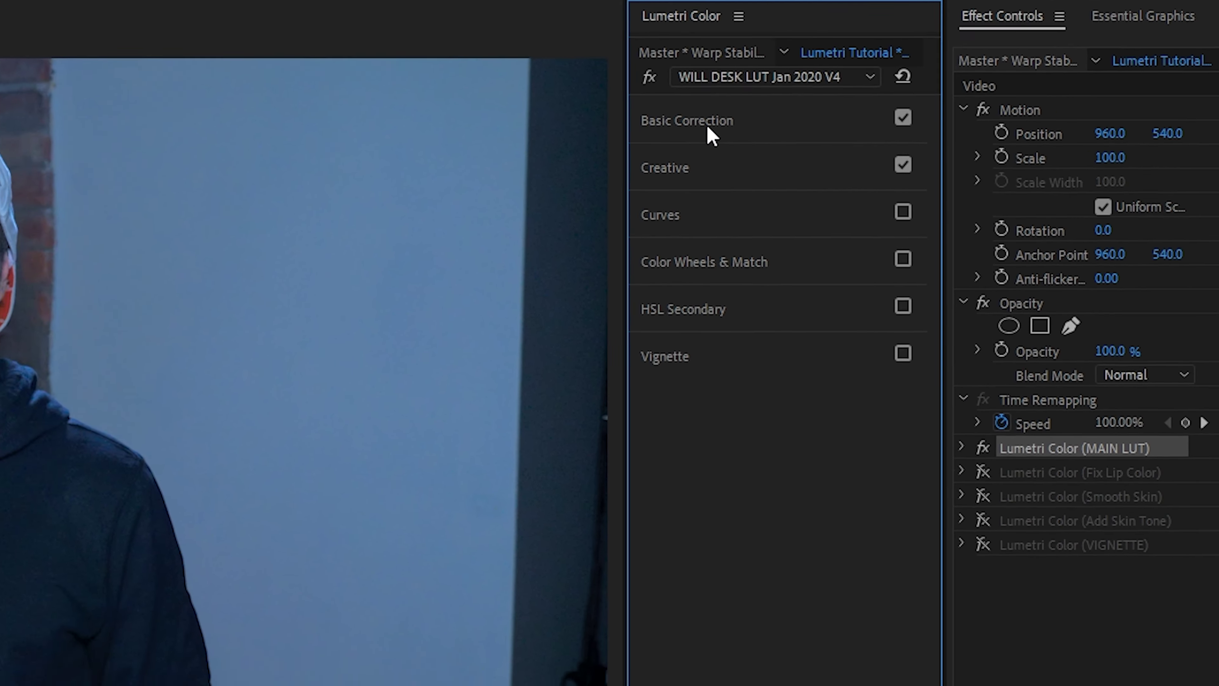
pyautogui.click(606, 144)
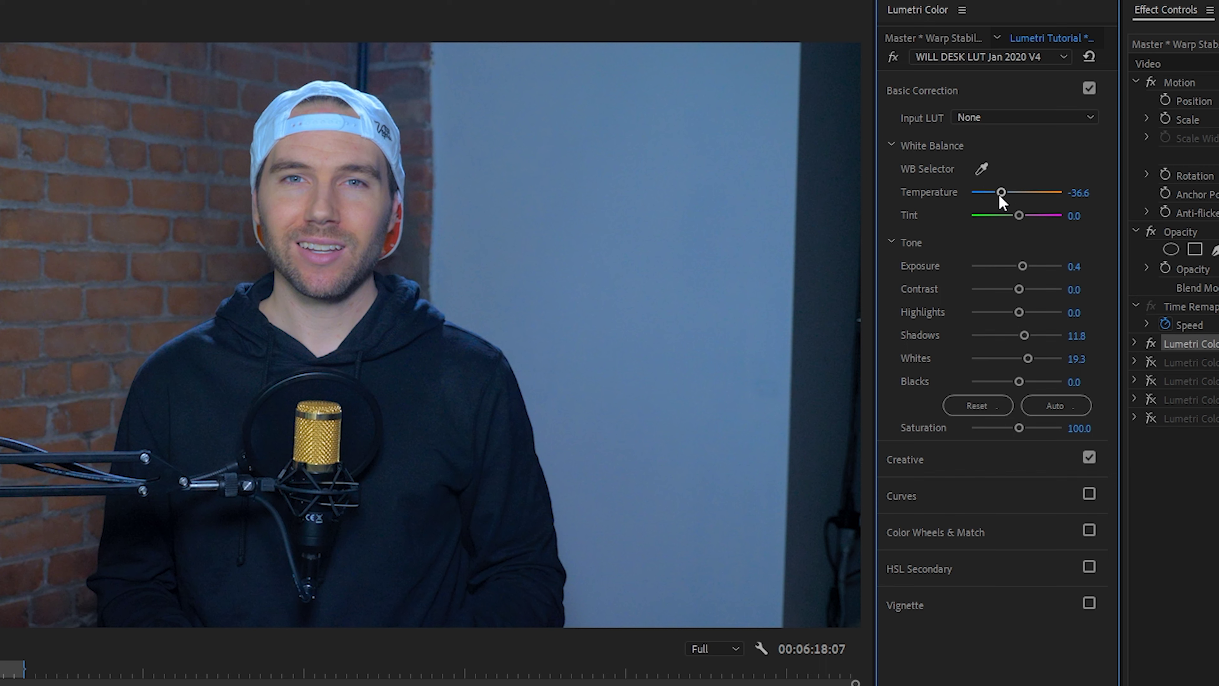
pyautogui.click(914, 460)
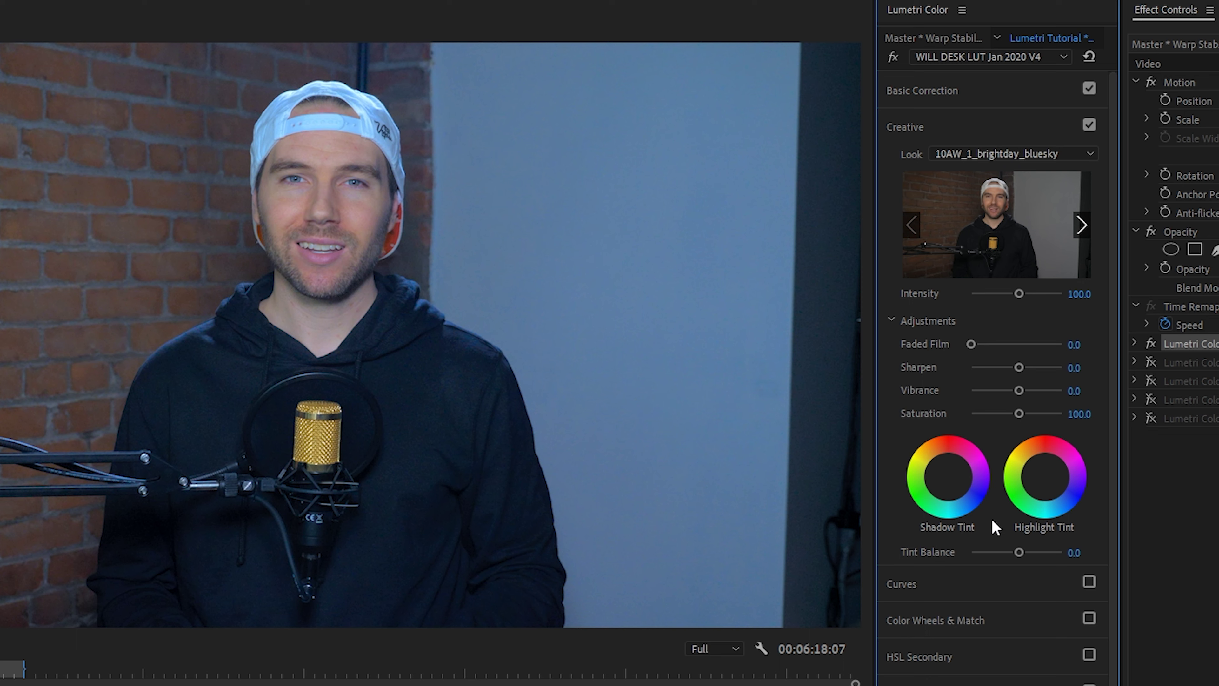
pyautogui.click(957, 92)
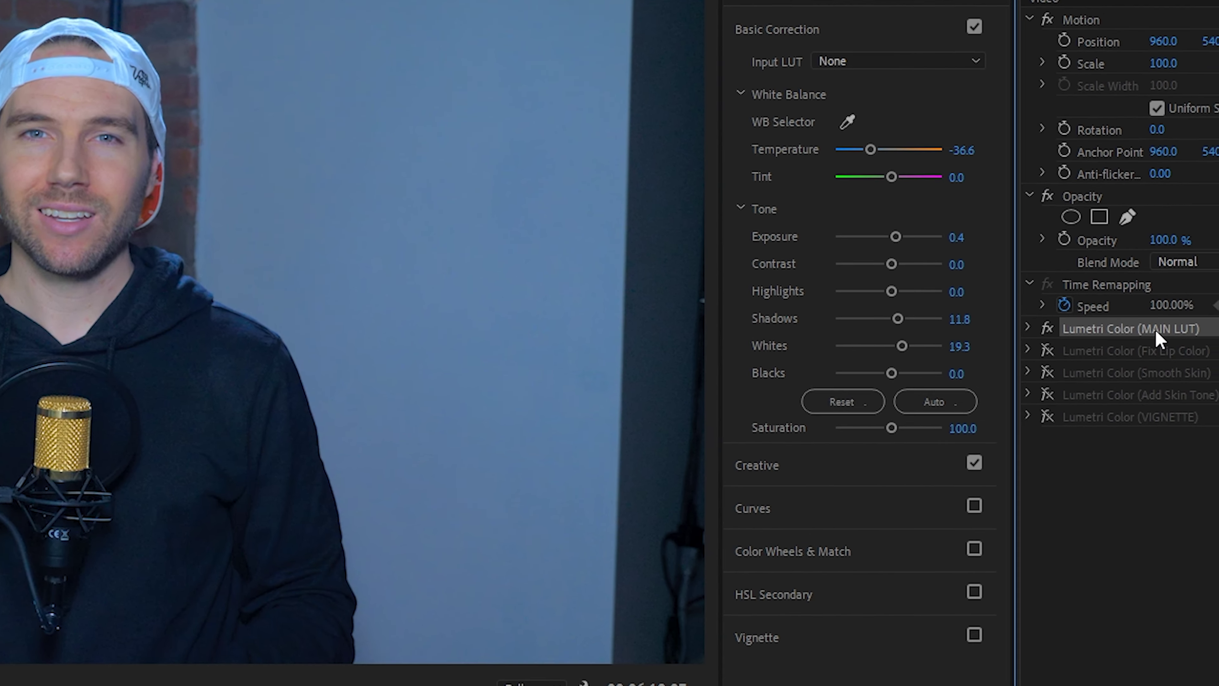
pyautogui.rightClick(1200, 343)
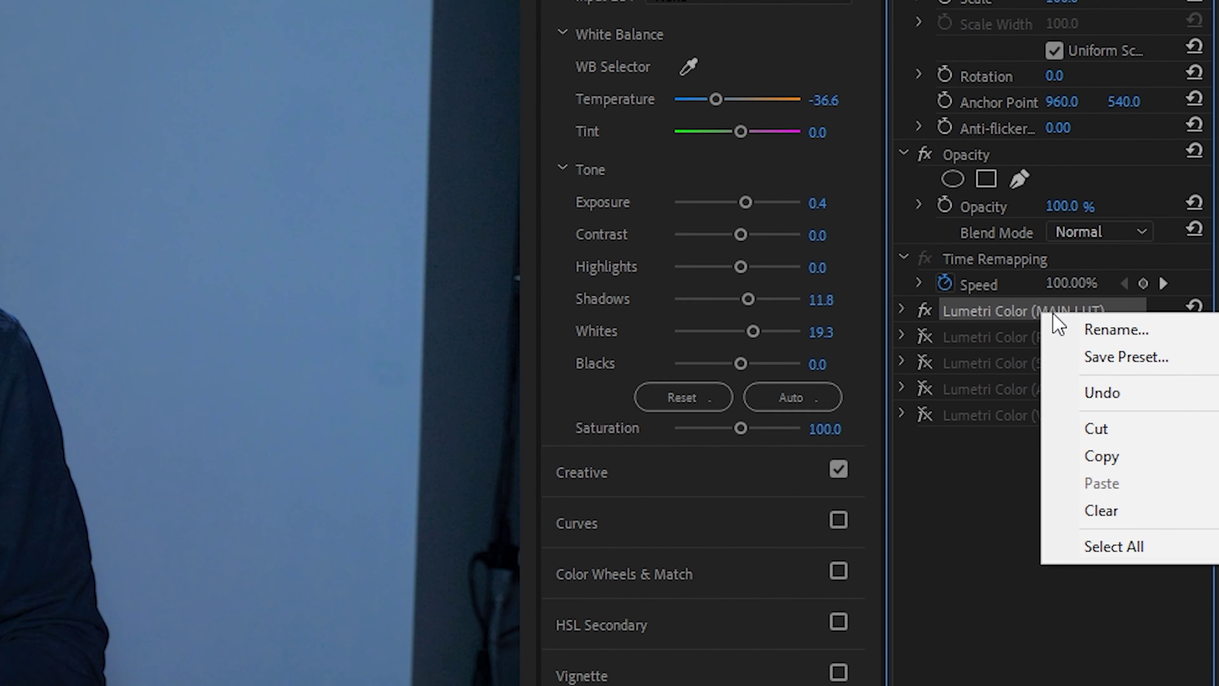
pyautogui.click(960, 455)
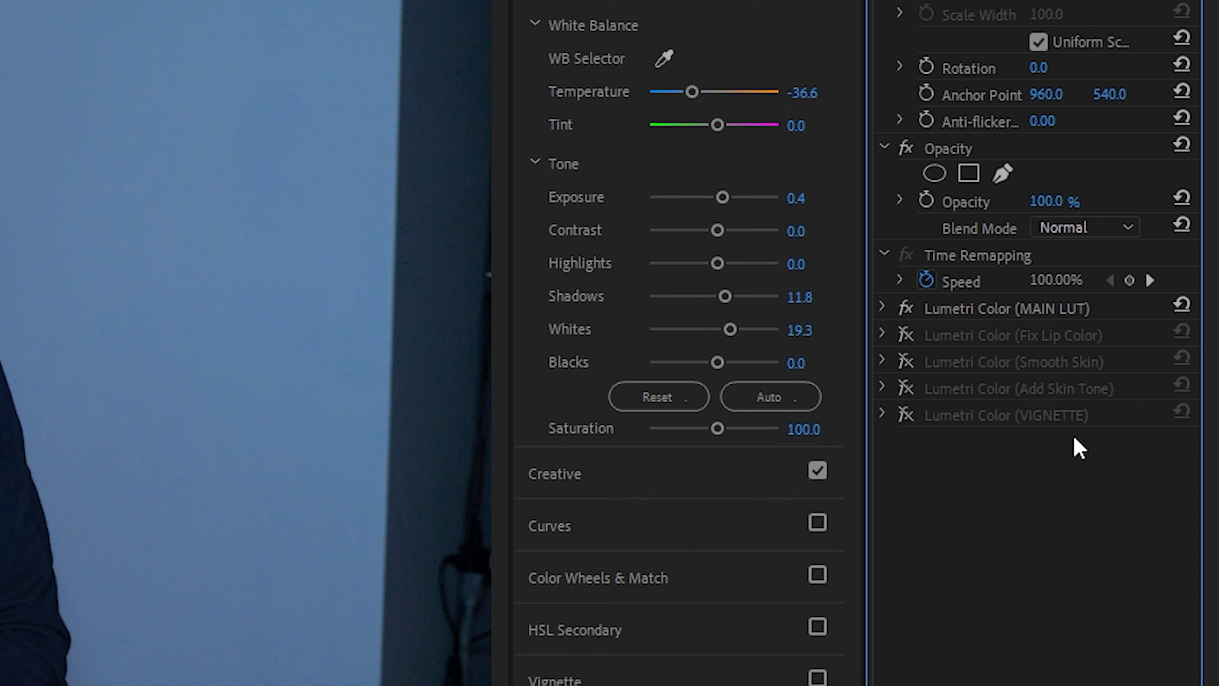
# Enable the Lumetri Color (Fix Lip Color) effect and make it the active Lumetri instance for editing
pyautogui.click(906, 334)
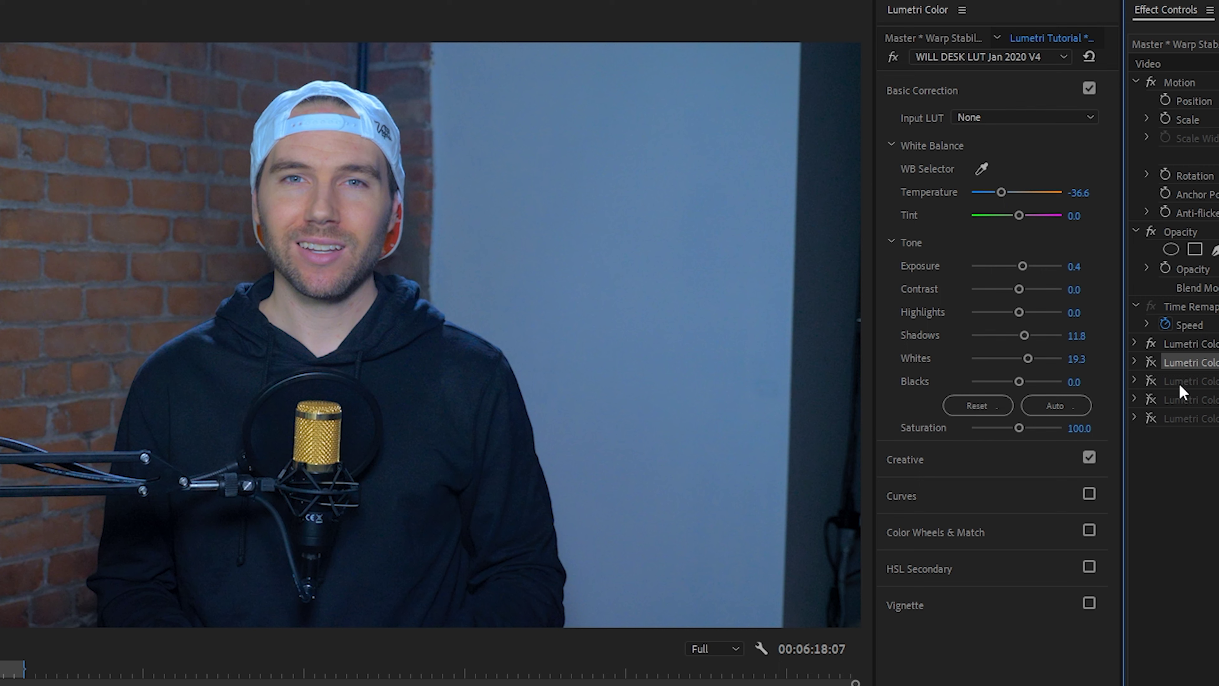
pyautogui.click(1149, 363)
pyautogui.click(988, 57)
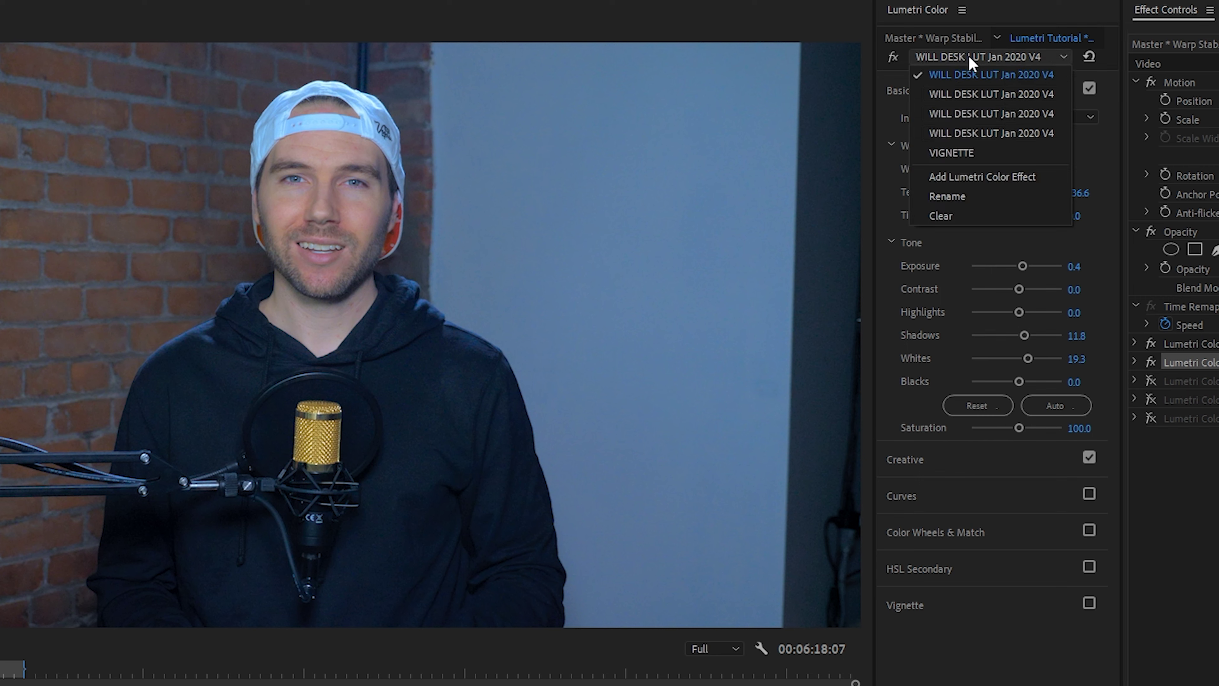
pyautogui.click(979, 94)
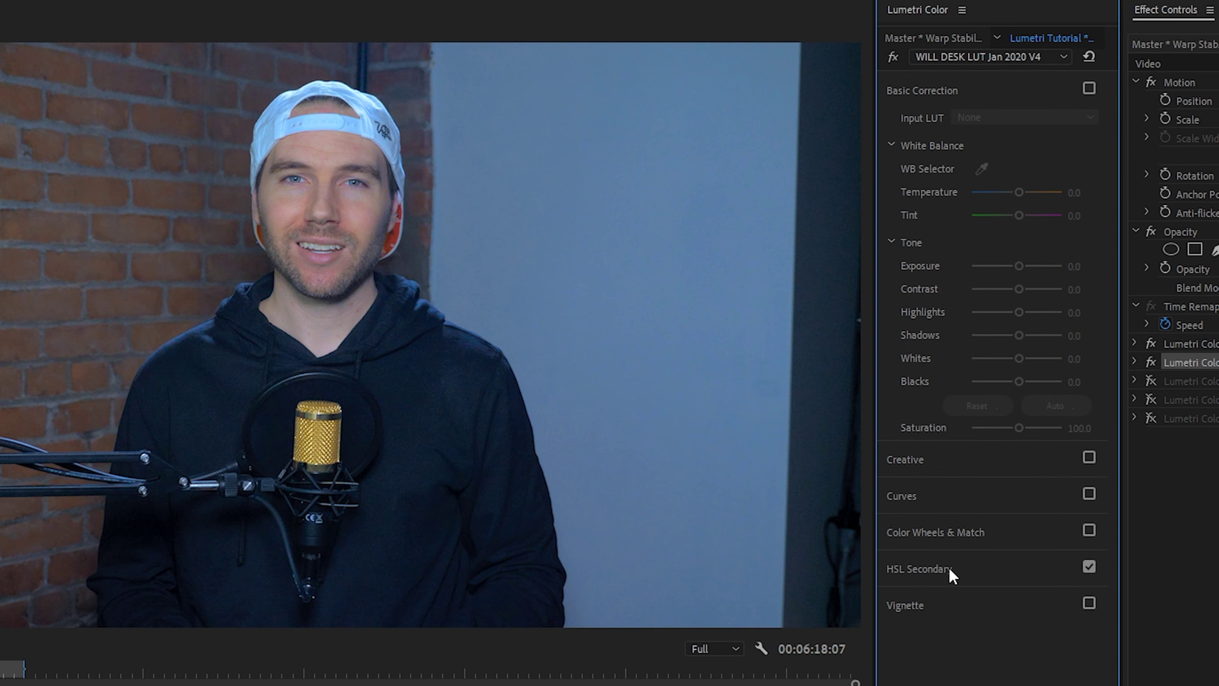
# Examine the Fix Lip Color effect's HSL Secondary key, Color/Gray mask preview, Refine and Correction settings
pyautogui.click(968, 566)
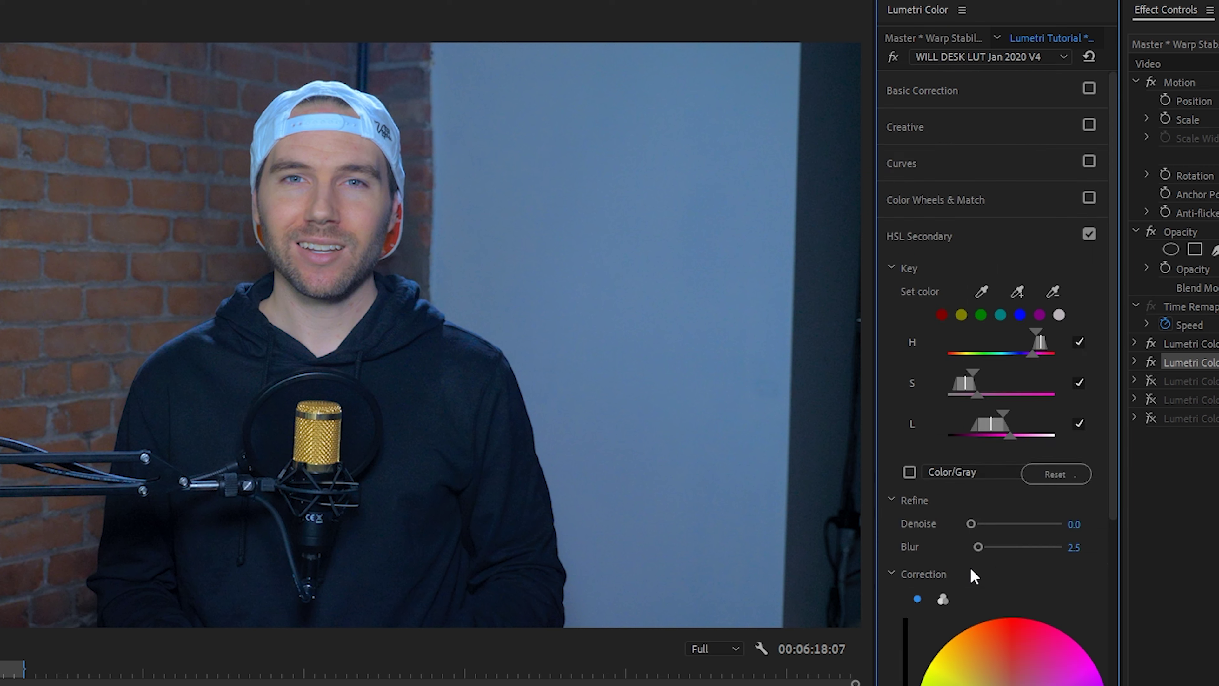
pyautogui.scroll(-3, 1102, 352)
pyautogui.scroll(-3, 1102, 352)
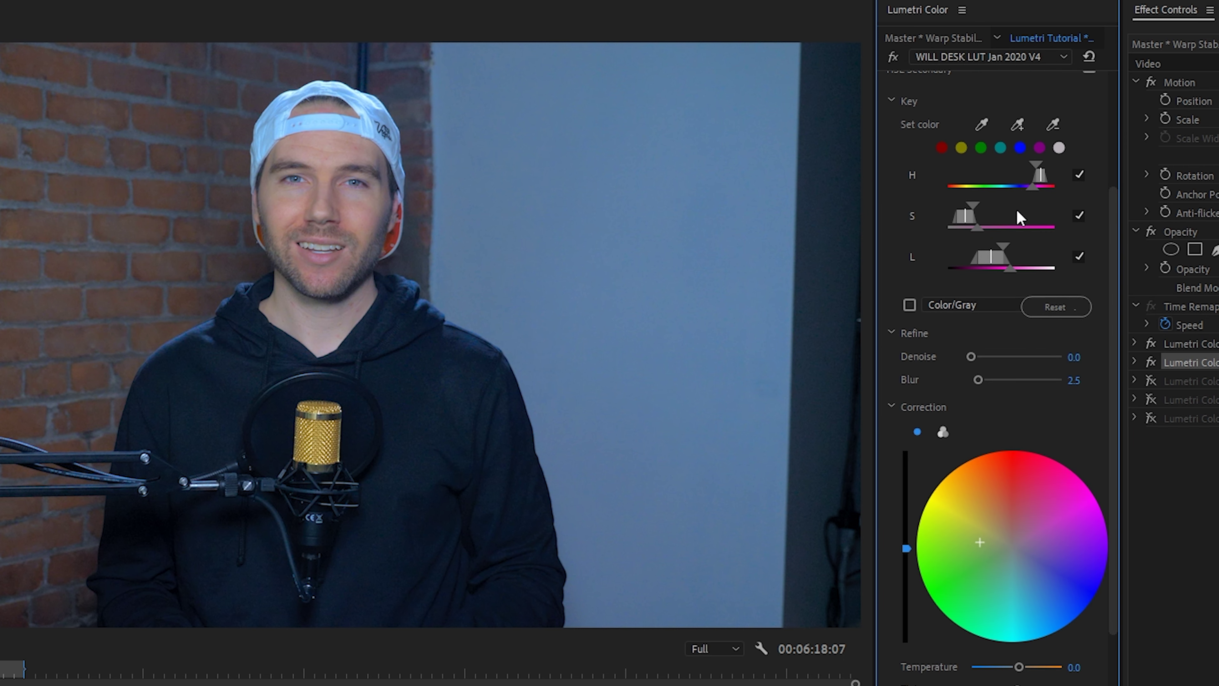
pyautogui.click(910, 305)
pyautogui.moveTo(1116, 211); pyautogui.dragTo(1126, 290)
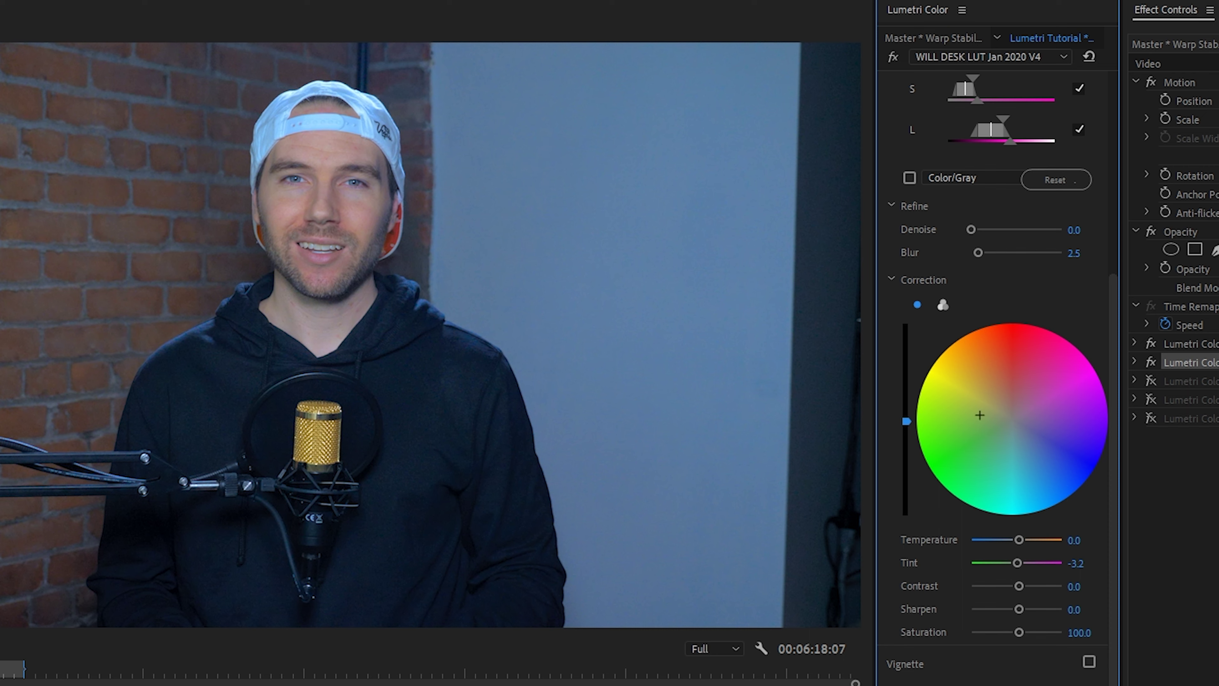
# Enable the Lumetri Color (Smooth Skin) effect and make it the active Lumetri instance for editing
pyautogui.click(1182, 383)
pyautogui.click(1001, 58)
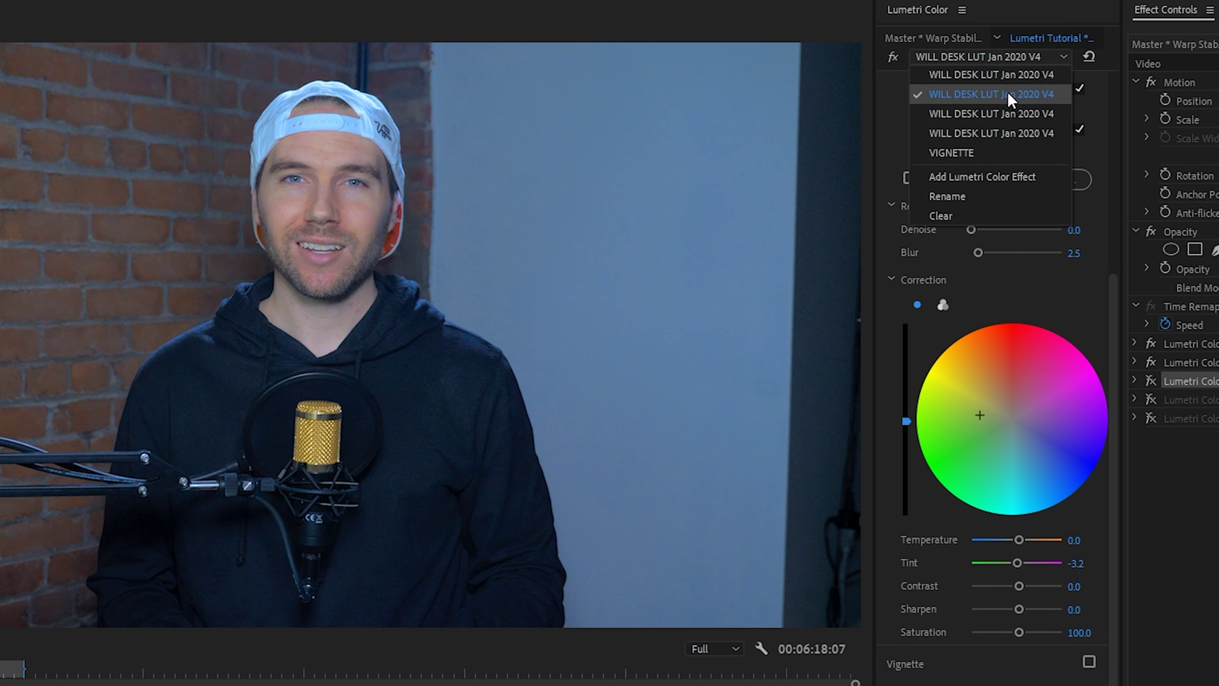
pyautogui.click(1008, 114)
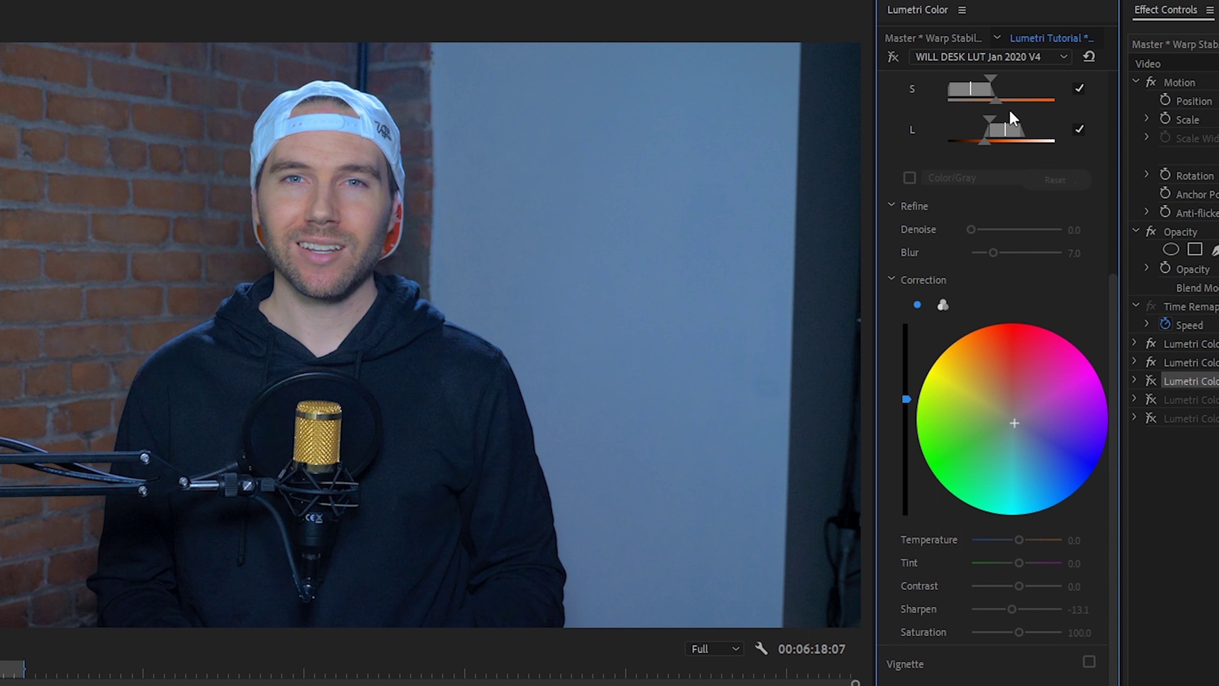
pyautogui.click(1151, 382)
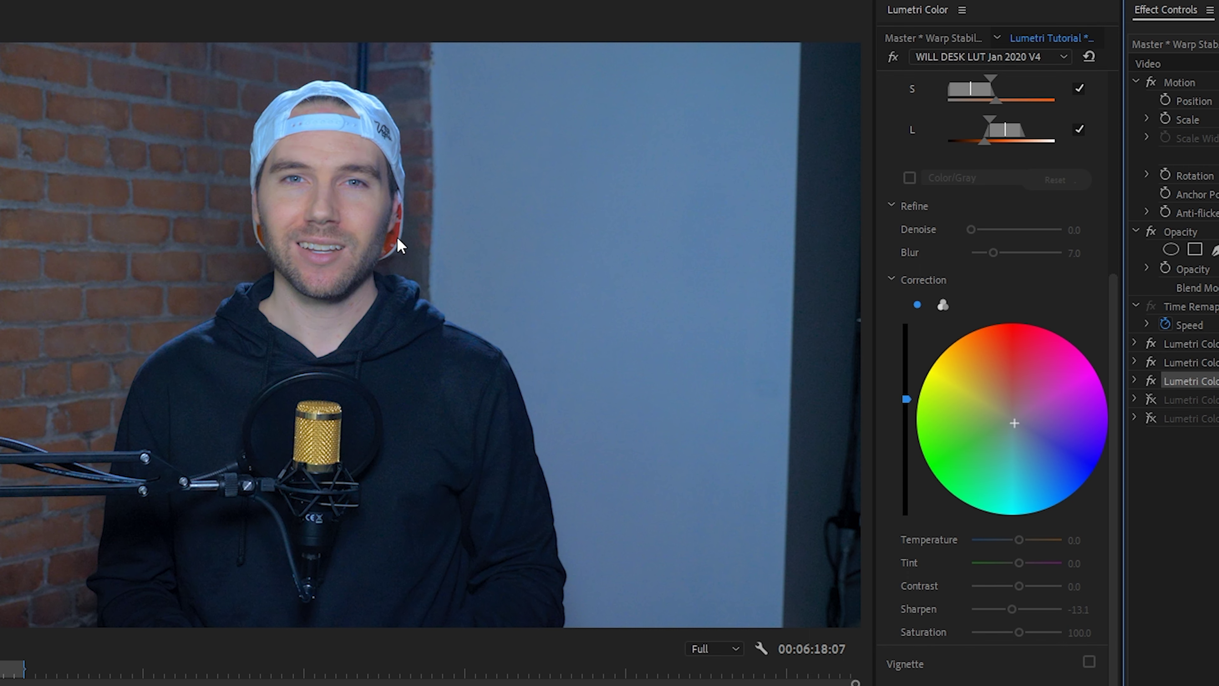
# Toggle the Smooth Skin effect off and on repeatedly to compare the face with and without it
pyautogui.click(1146, 379)
pyautogui.click(1150, 381)
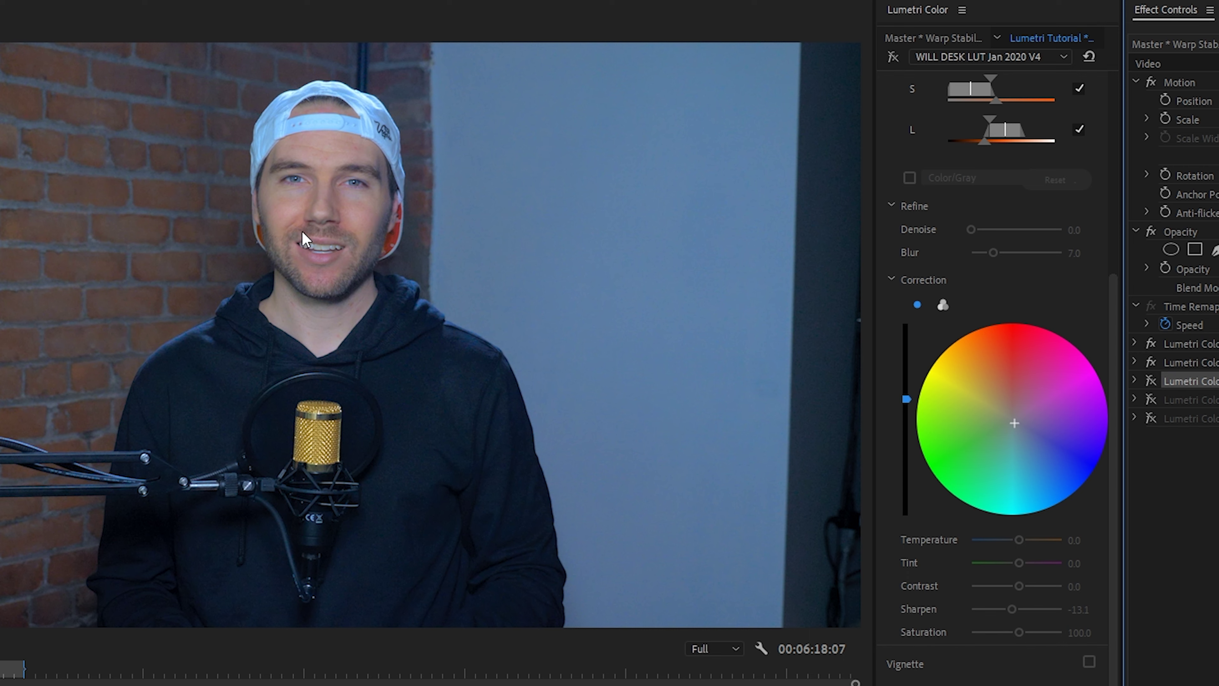
pyautogui.click(1151, 380)
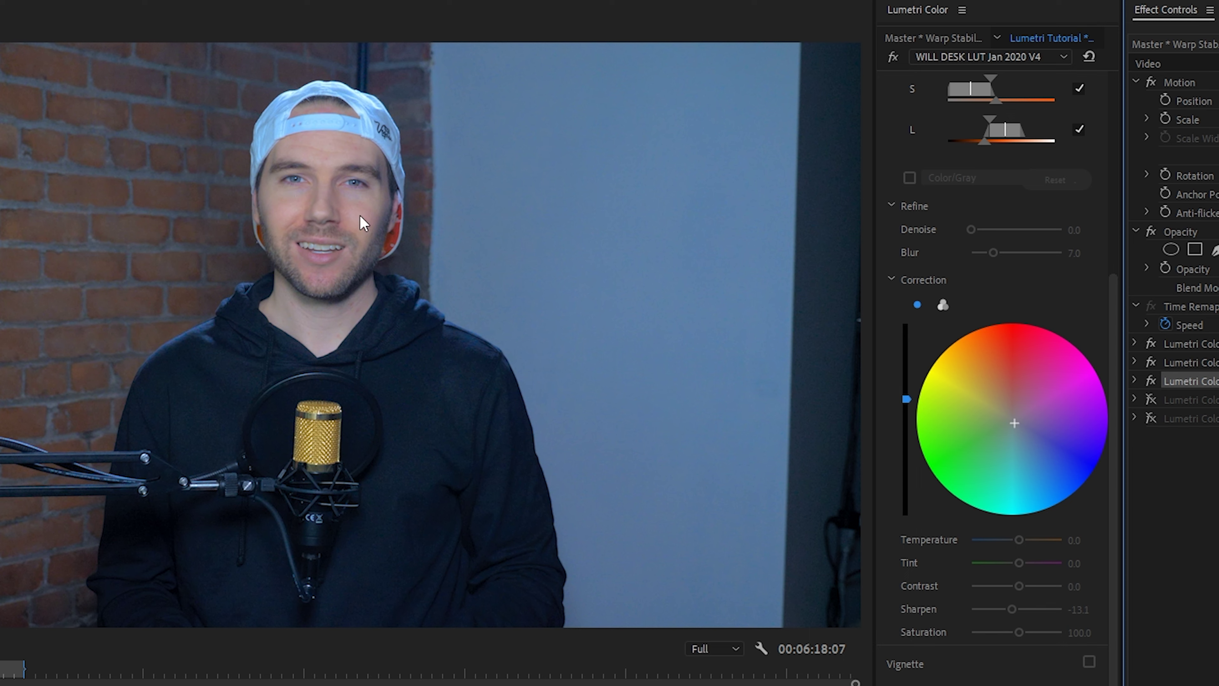
pyautogui.click(1151, 382)
pyautogui.click(1151, 382)
# Examine the Smooth Skin effect's HSL Secondary key ranges and preview its skin mask with Color/Gray
pyautogui.scroll(6, 1108, 374)
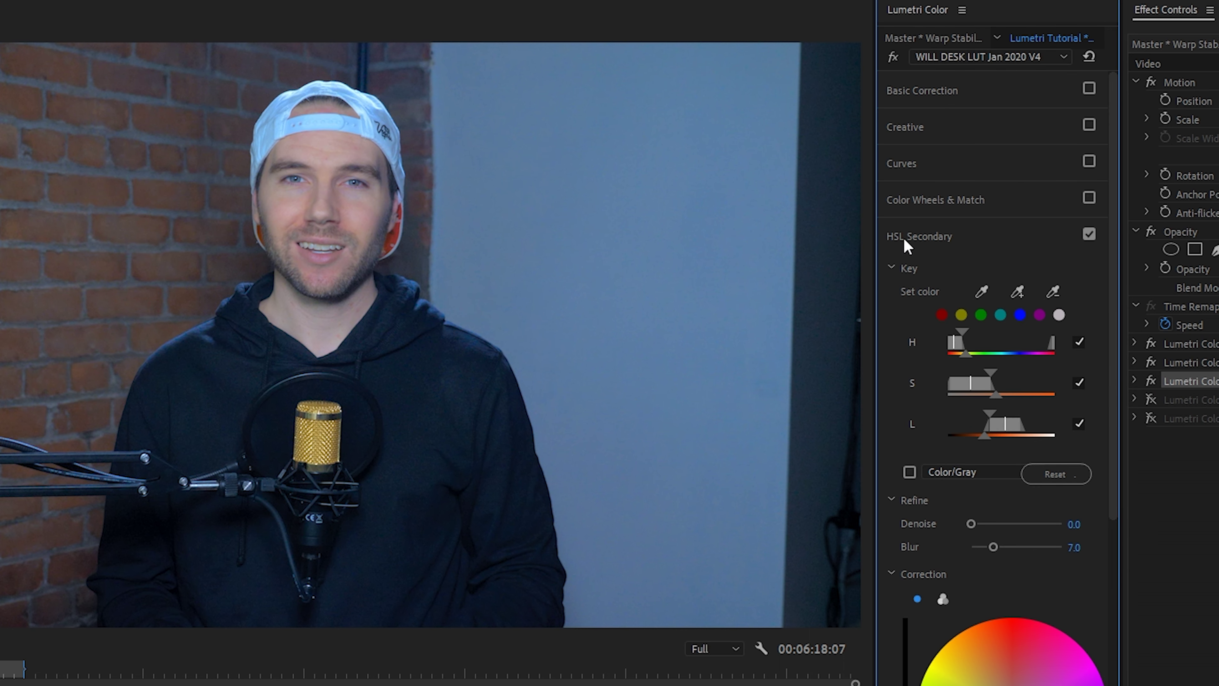
pyautogui.click(917, 237)
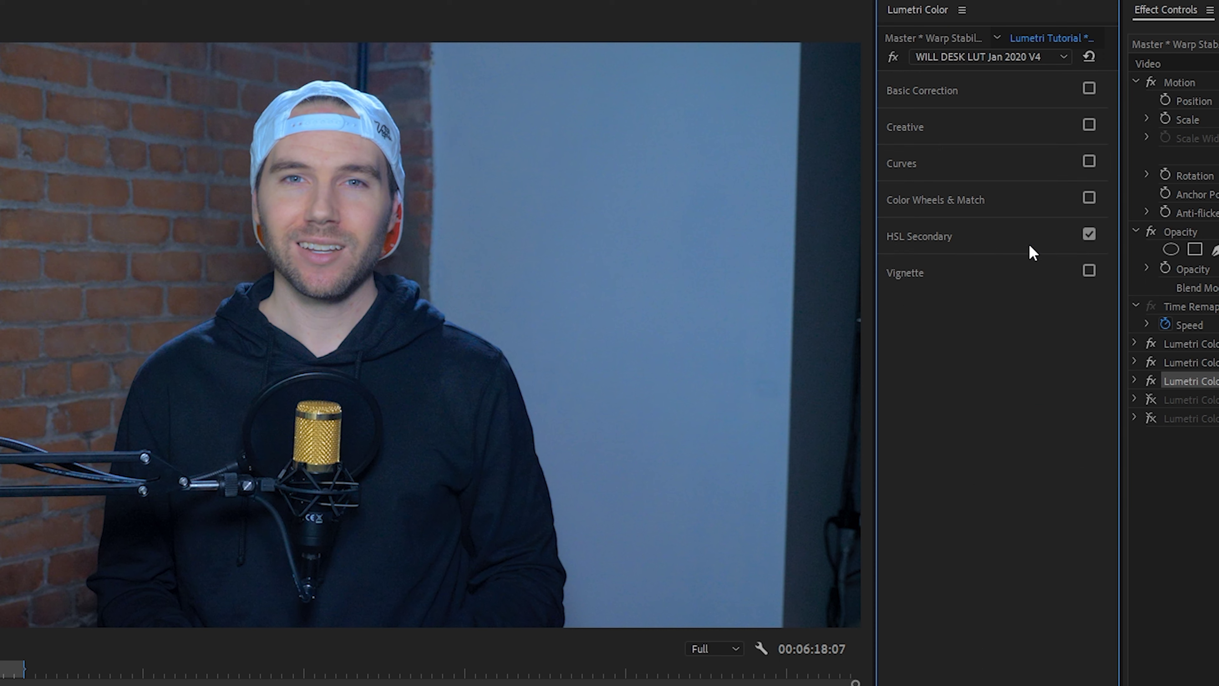
pyautogui.click(975, 236)
pyautogui.moveTo(1119, 225); pyautogui.dragTo(1117, 268)
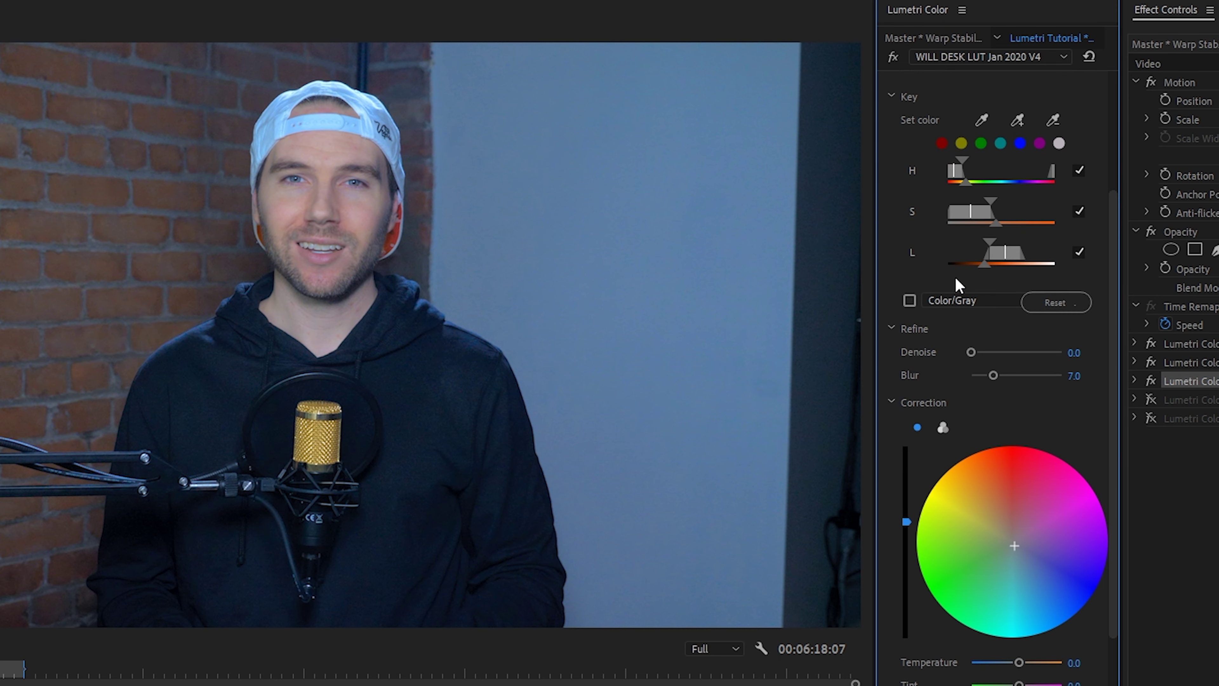
pyautogui.click(909, 301)
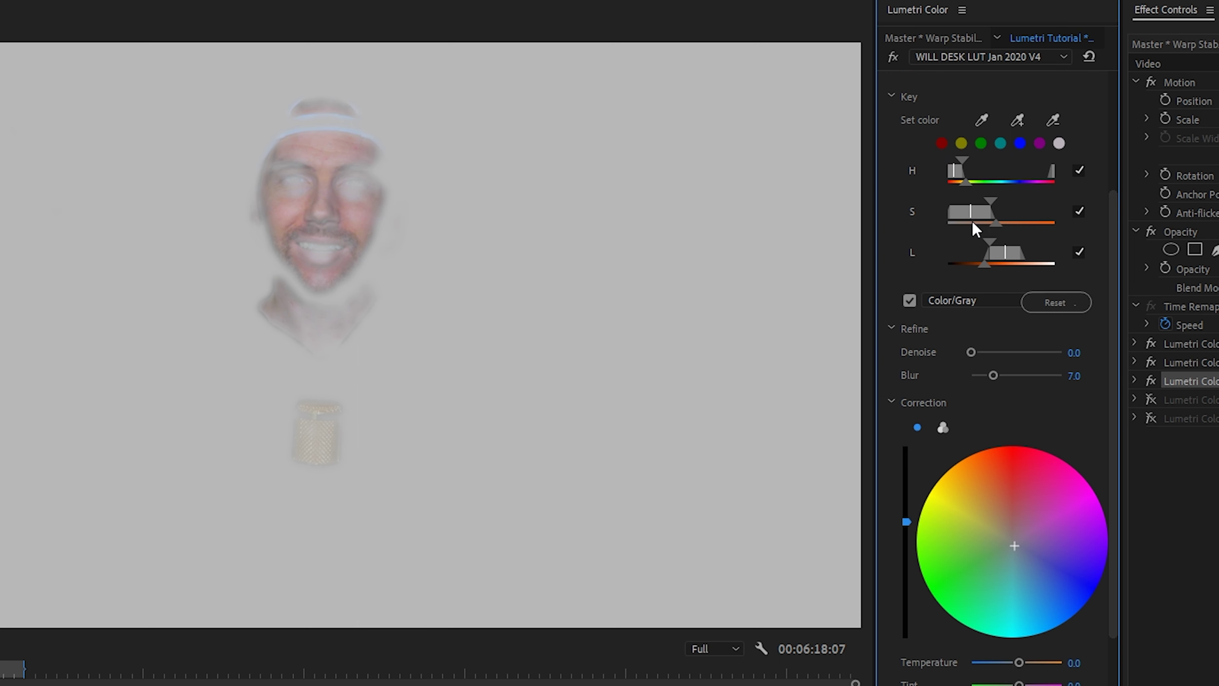
pyautogui.click(910, 301)
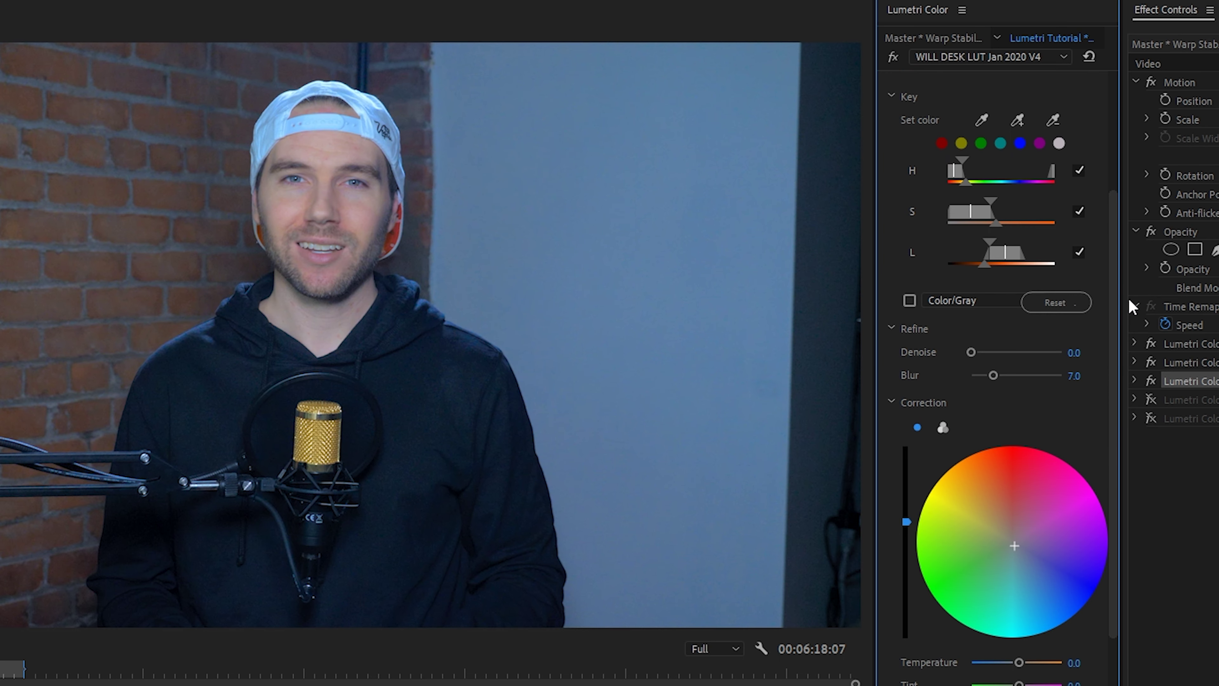
# Try darkening and brightening the keyed skin with the luminance slider in Smooth Skin's HSL Secondary correction
pyautogui.scroll(-5, 1122, 398)
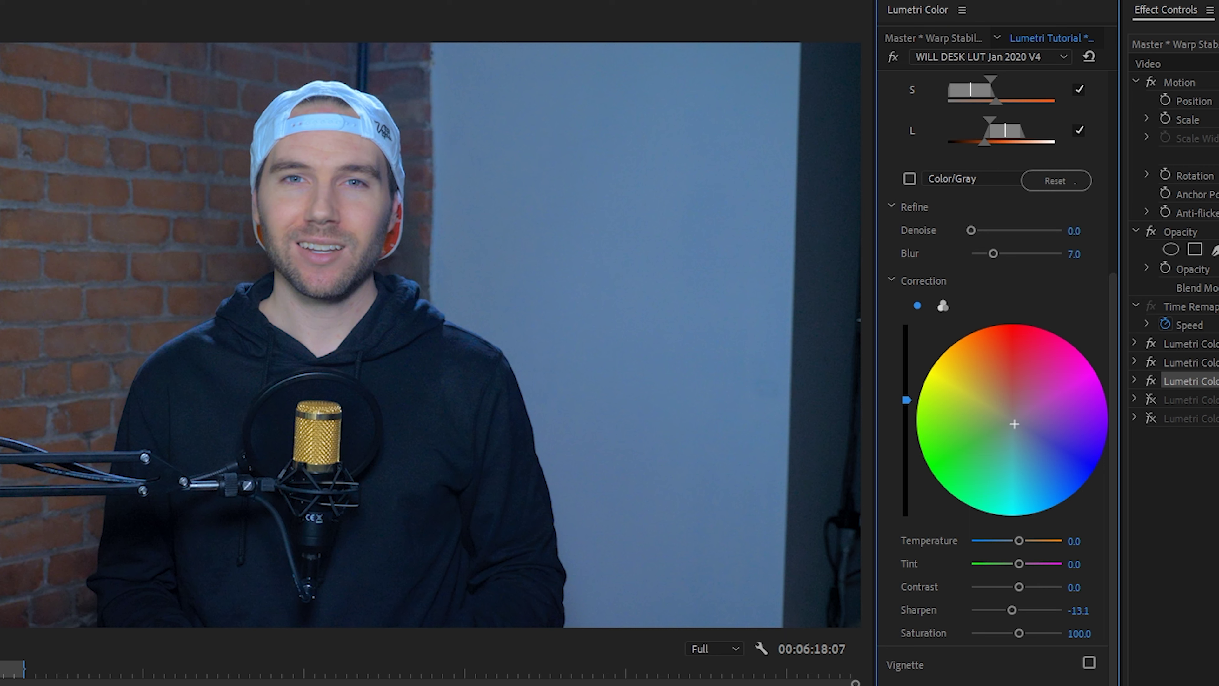
pyautogui.moveTo(906, 352)
pyautogui.mouseDown()
pyautogui.moveTo(906, 324)
pyautogui.moveTo(906, 517)
pyautogui.moveTo(906, 477)
pyautogui.mouseUp()
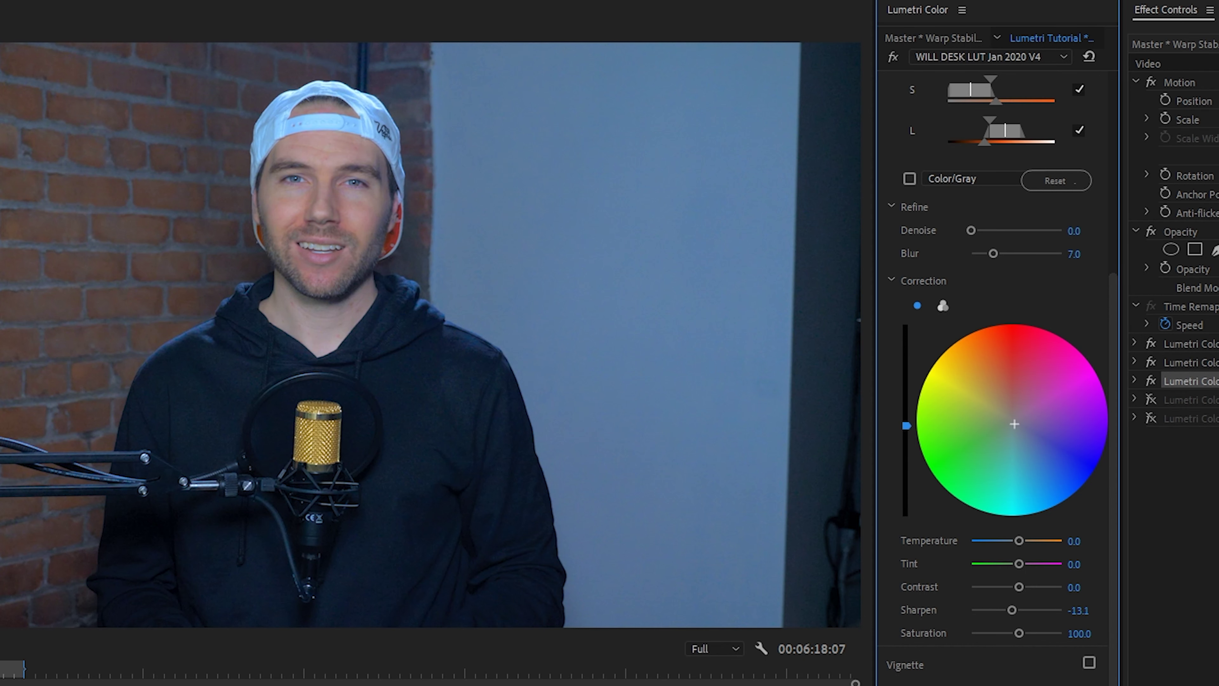
pyautogui.moveTo(906, 426); pyautogui.dragTo(906, 392)
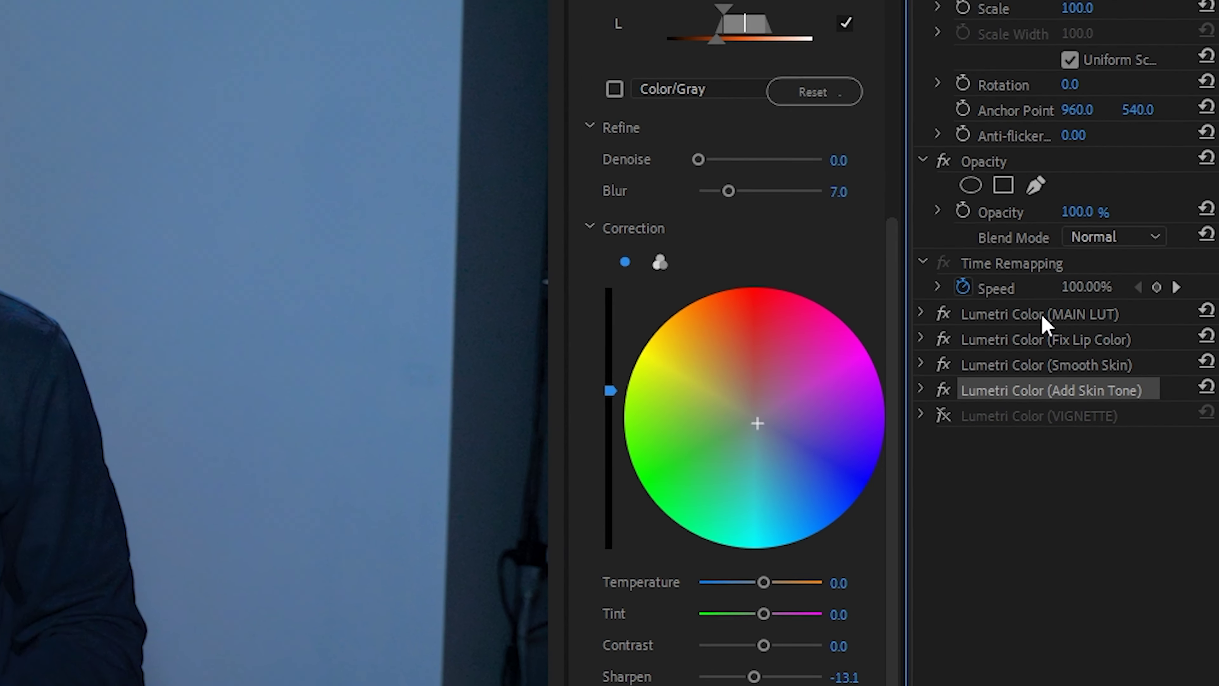
# Go through the MAIN LUT, Fix Lip Color, Smooth Skin and Add Skin Tone effects in stack order
pyautogui.click(1217, 352)
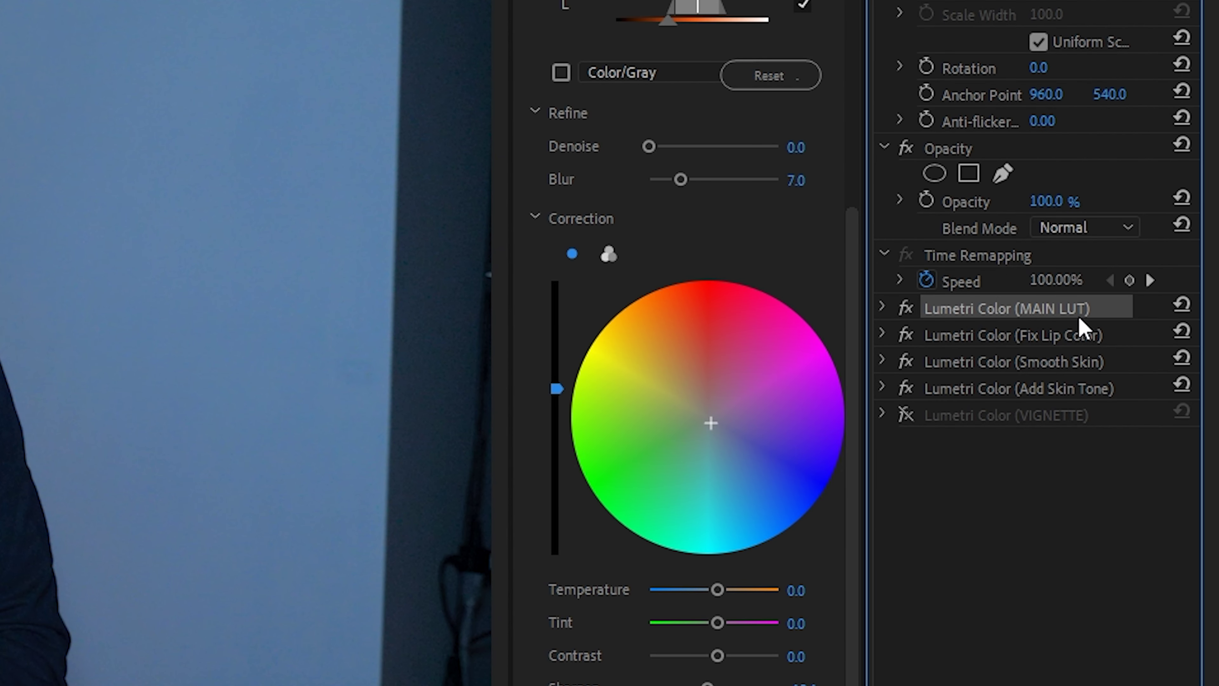
pyautogui.click(1046, 339)
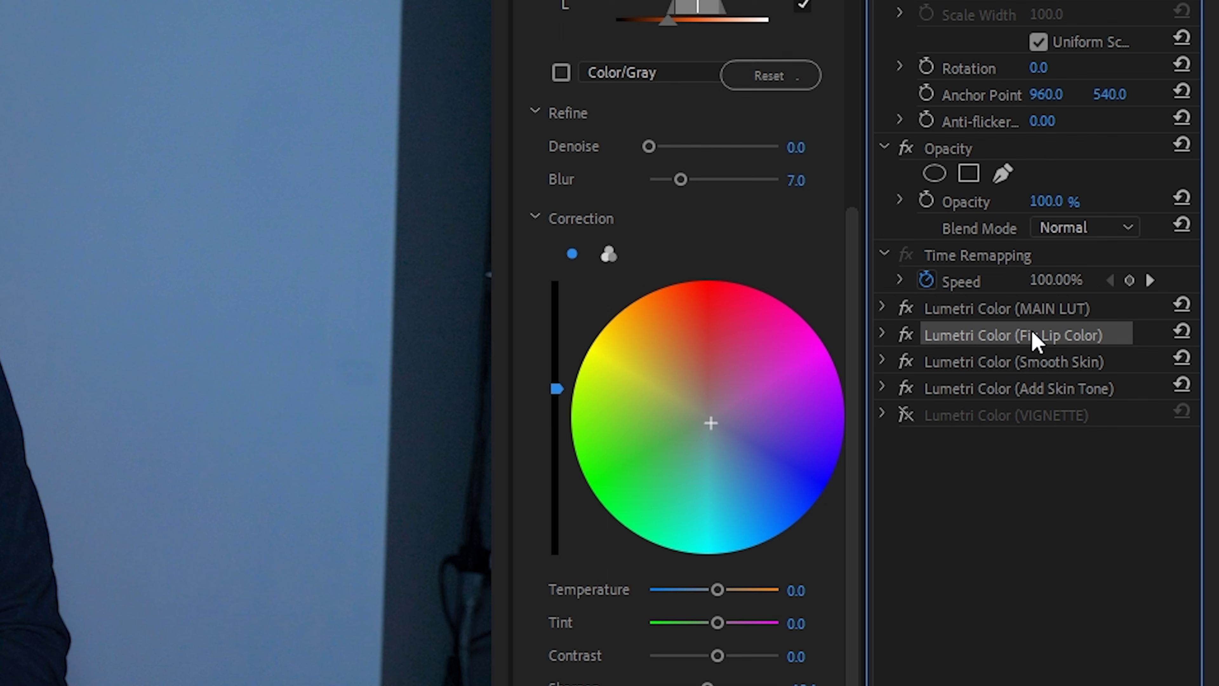
pyautogui.click(1023, 365)
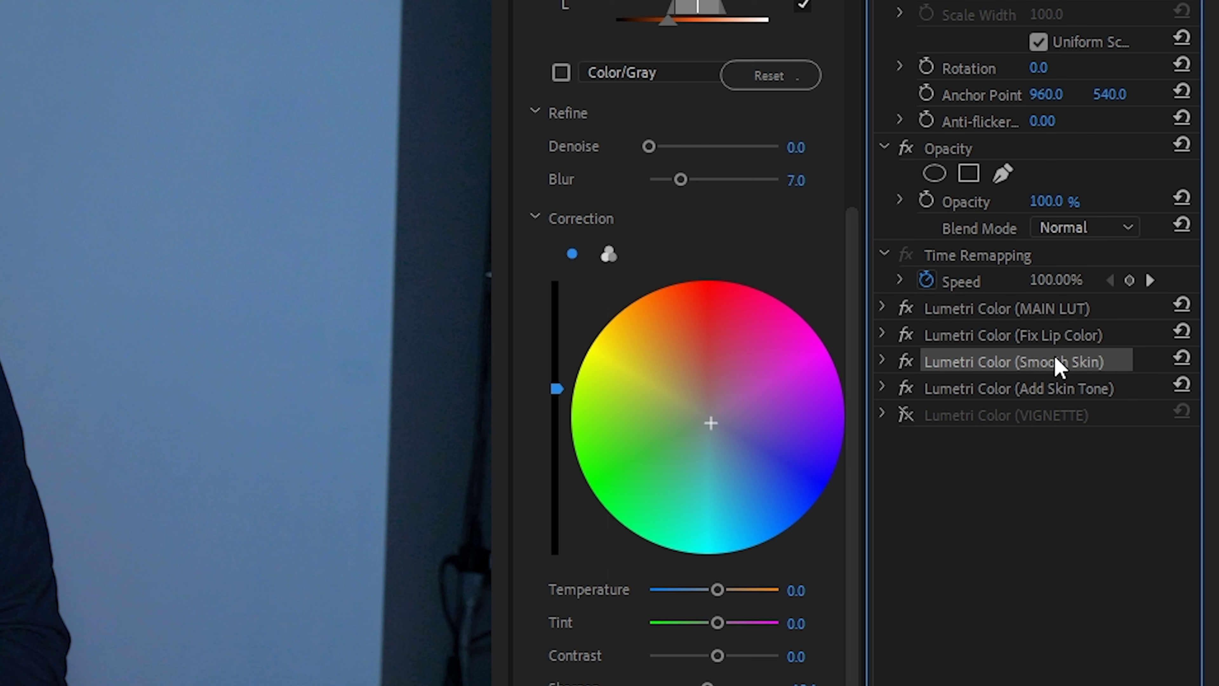
pyautogui.click(995, 389)
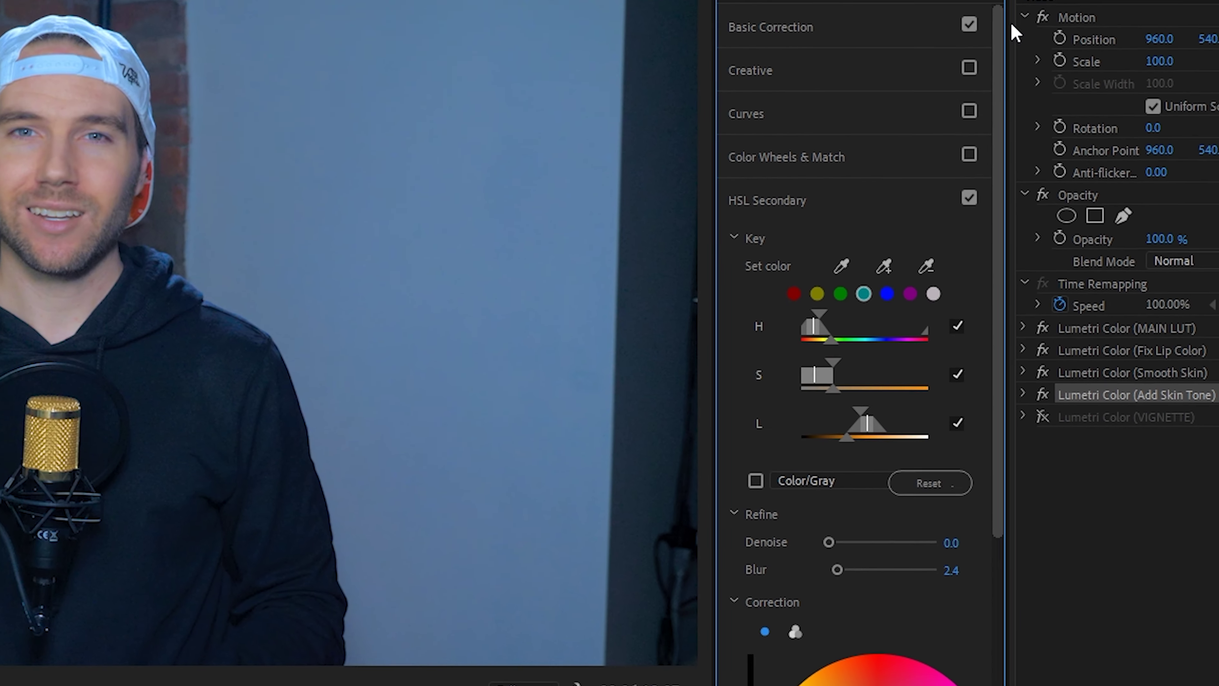
# Examine the Add Skin Tone effect's HSL Secondary key and preview its mask with Color/Gray
pyautogui.click(936, 235)
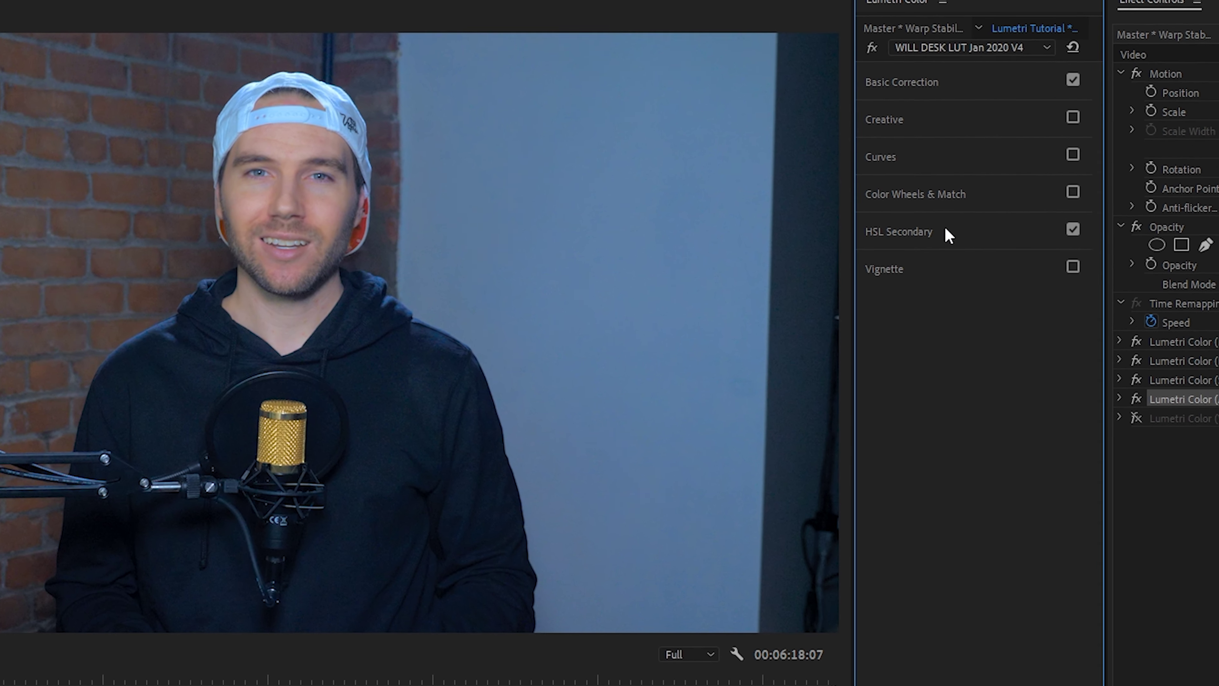
pyautogui.click(941, 240)
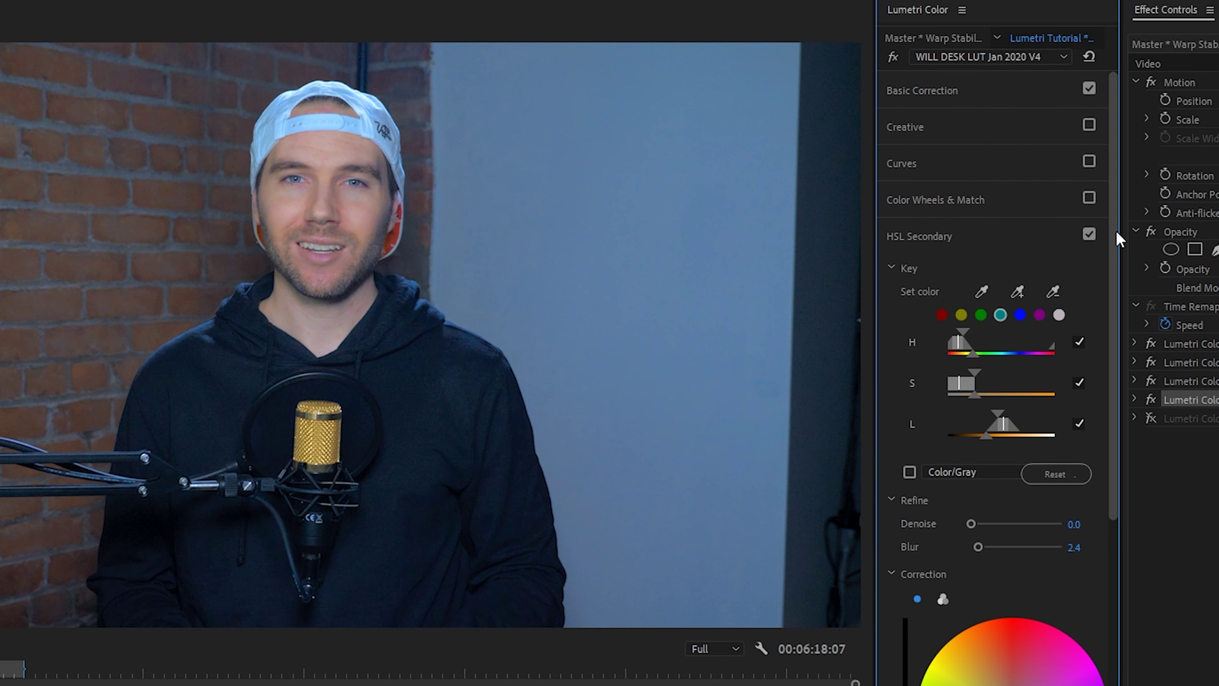
pyautogui.moveTo(1117, 231); pyautogui.dragTo(1115, 324)
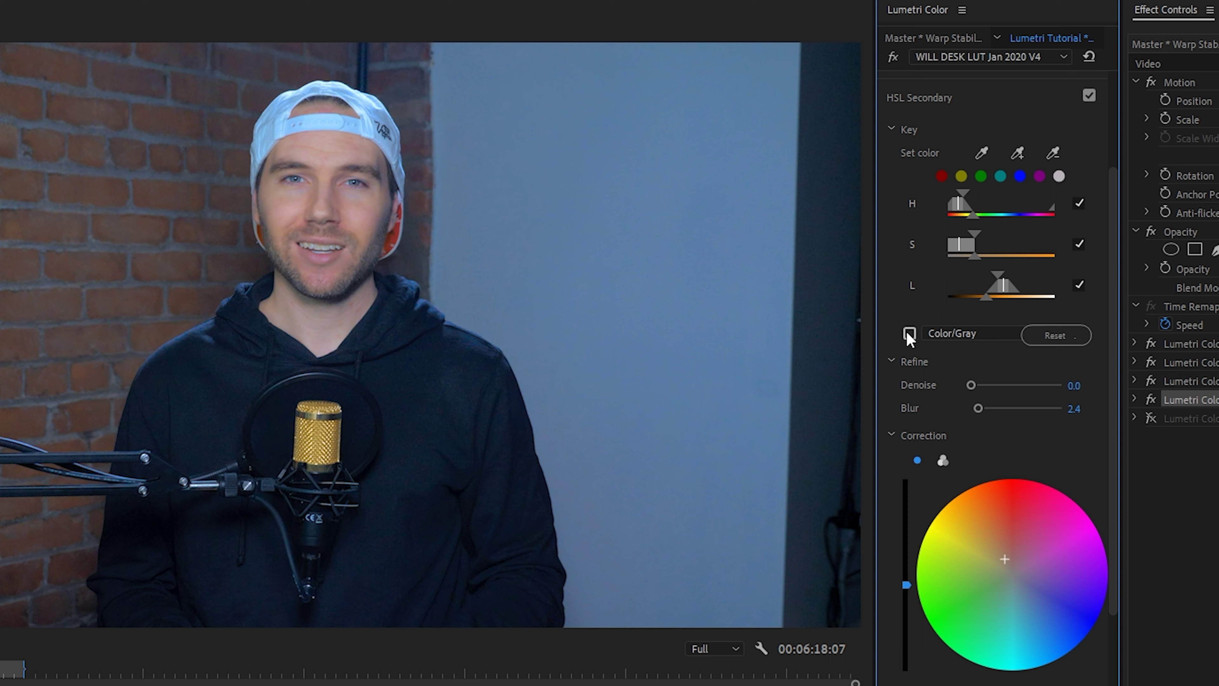
pyautogui.click(909, 333)
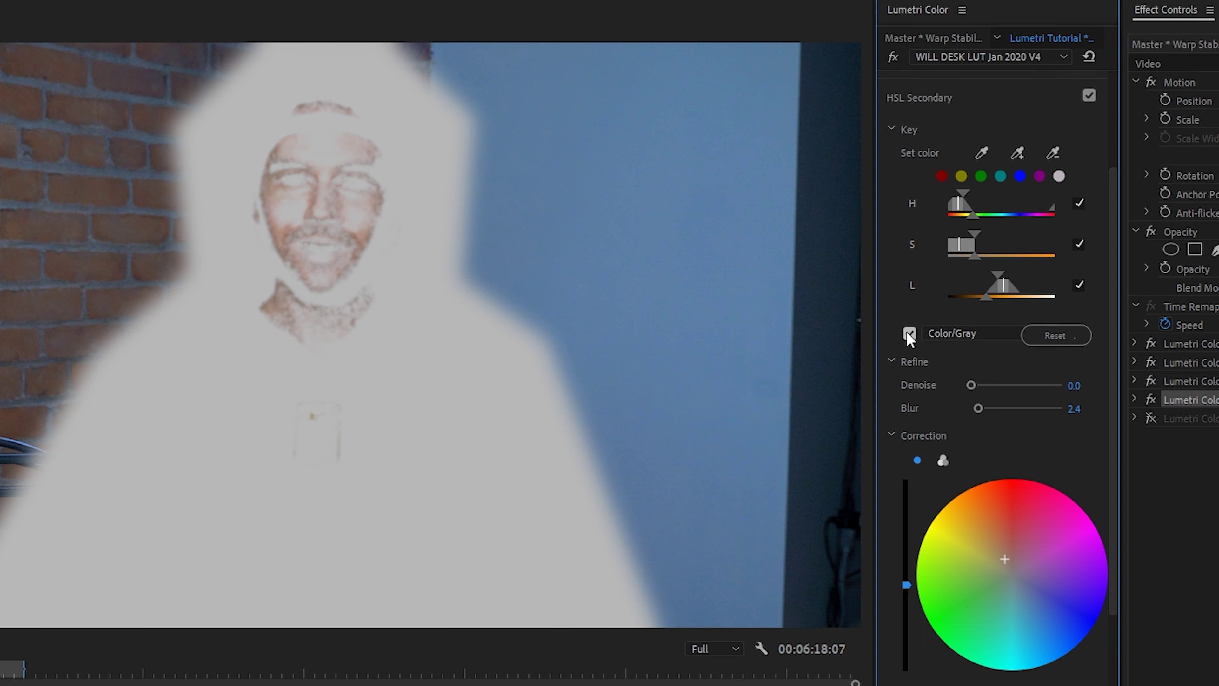
# Turn off the Color/Gray mask preview and examine the Add Skin Tone effect's HSL Secondary refine and correction settings
pyautogui.click(907, 331)
pyautogui.moveTo(1113, 296); pyautogui.dragTo(1113, 373)
pyautogui.moveTo(1113, 290); pyautogui.dragTo(1149, 547)
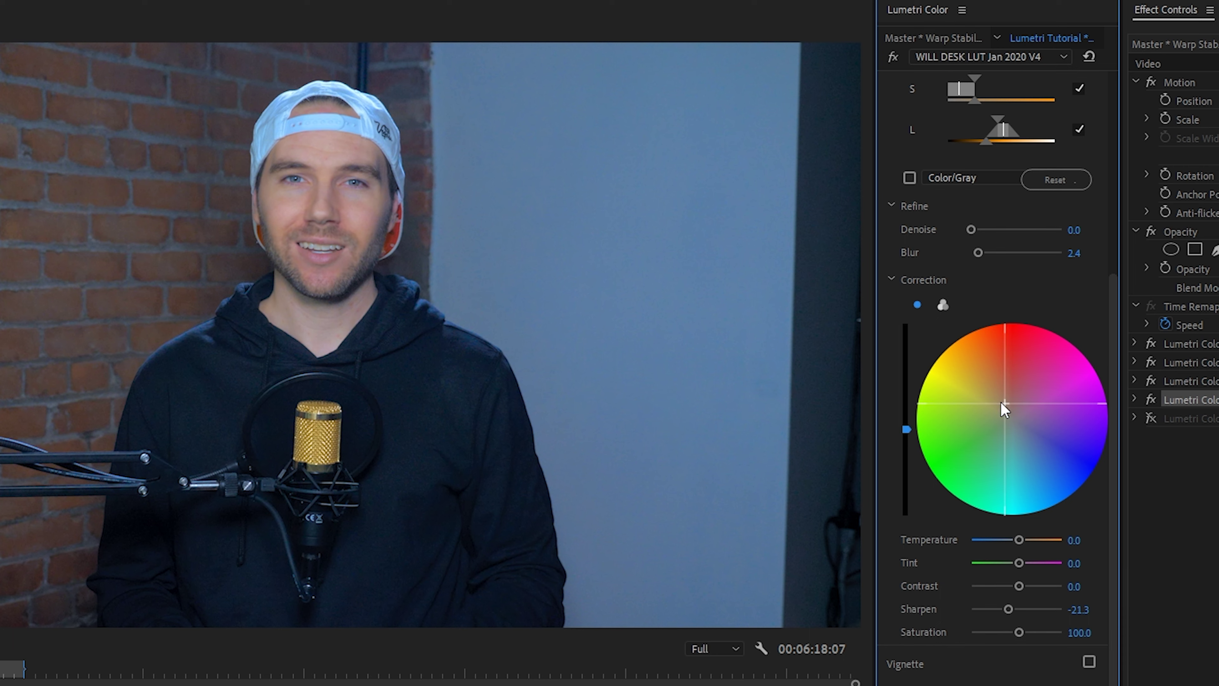
# Disable the Add Skin Tone, Smooth Skin, Fix Lip Color and MAIN LUT effects and re-enable them to compare before and after
pyautogui.click(1151, 400)
pyautogui.click(1151, 381)
pyautogui.click(1151, 362)
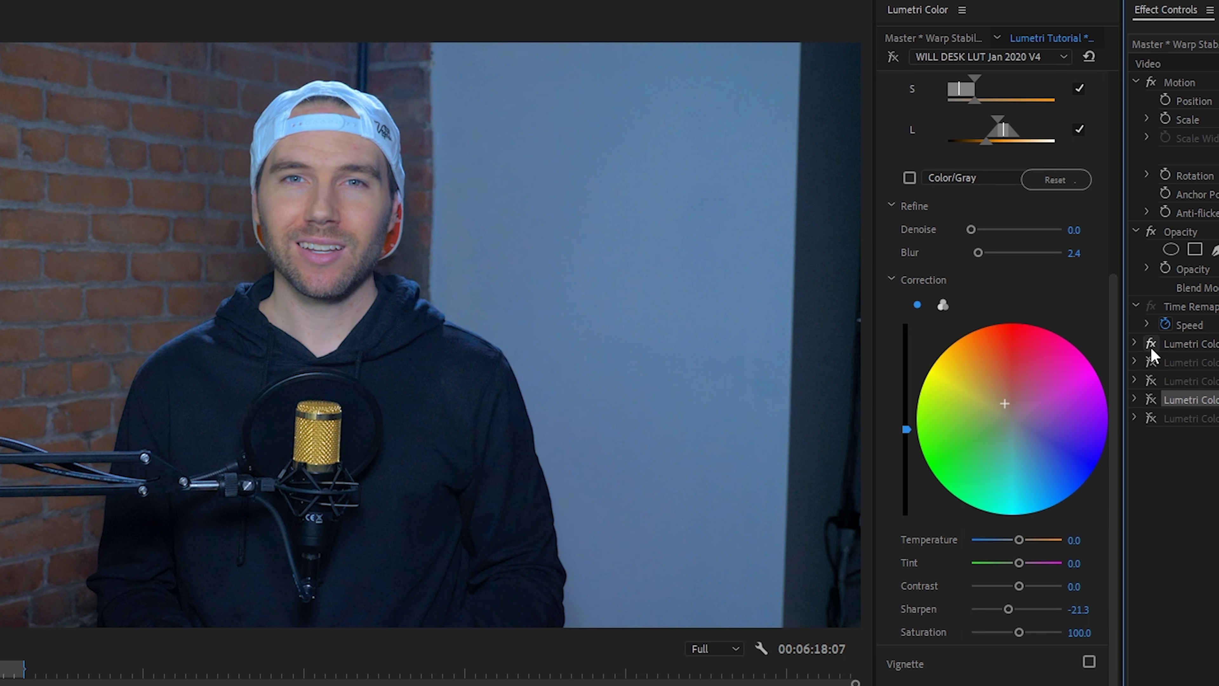
pyautogui.click(1151, 343)
pyautogui.click(1151, 344)
pyautogui.click(1151, 363)
pyautogui.click(1151, 381)
pyautogui.click(1151, 399)
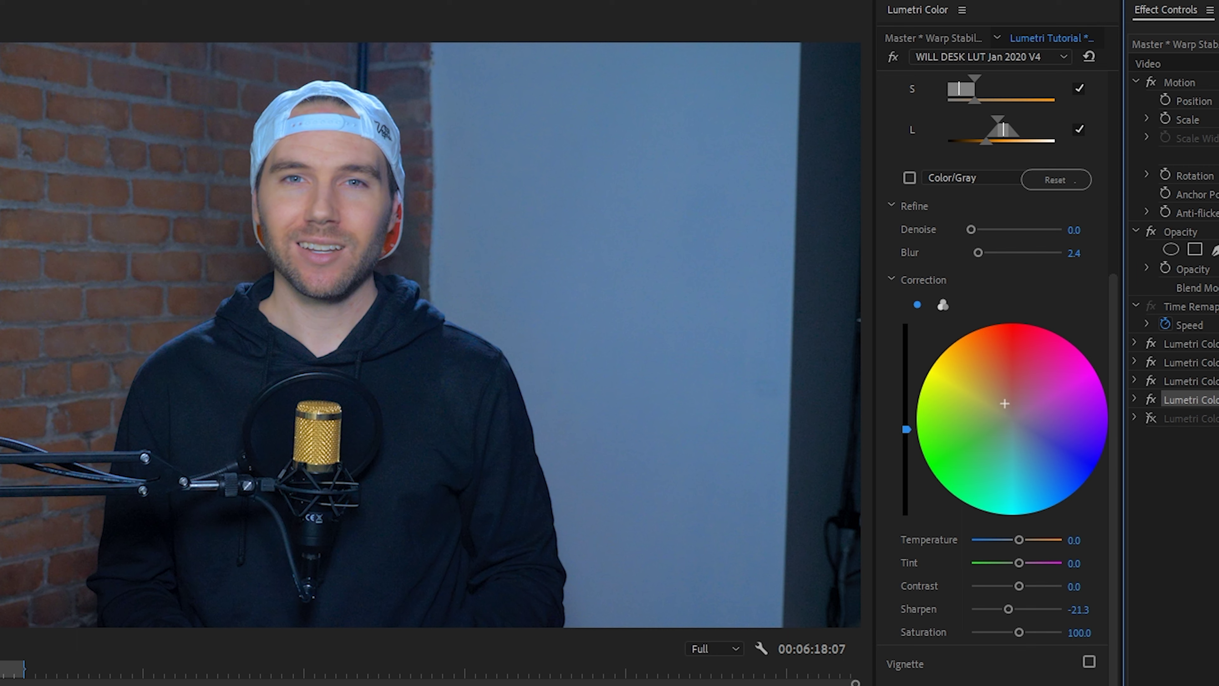
# Enable the VIGNETTE Lumetri Color effect and make it the effect being edited
pyautogui.click(1191, 418)
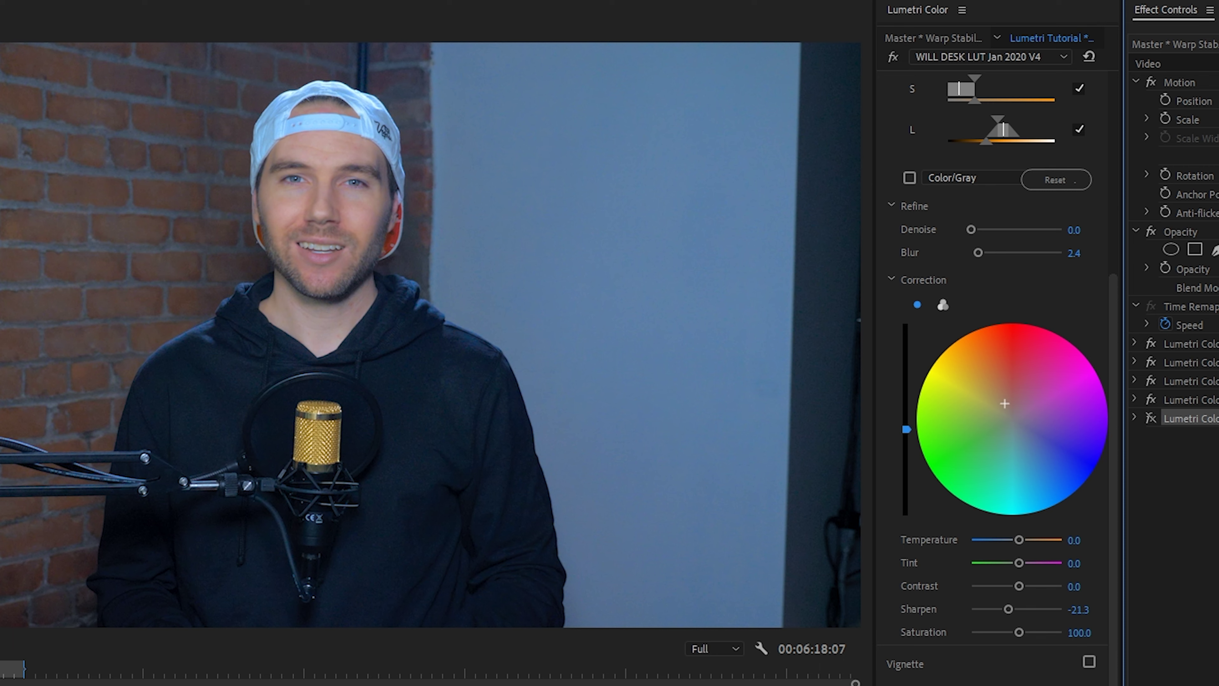
pyautogui.click(1150, 419)
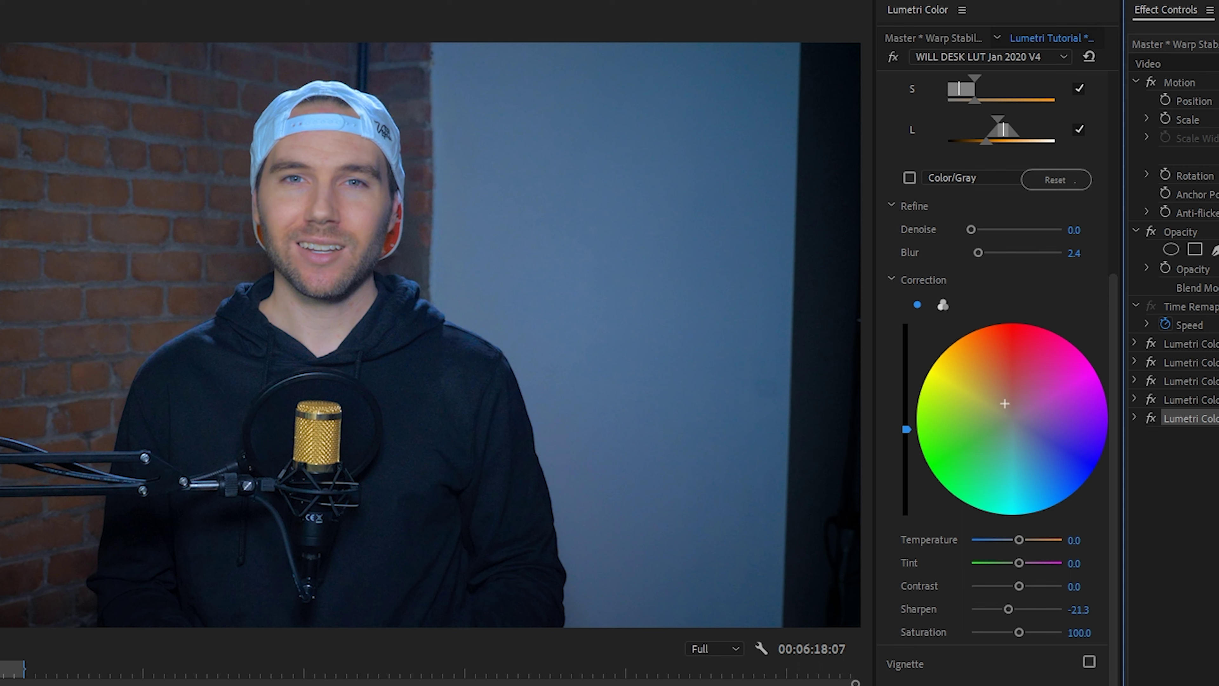
pyautogui.click(989, 57)
pyautogui.click(1001, 150)
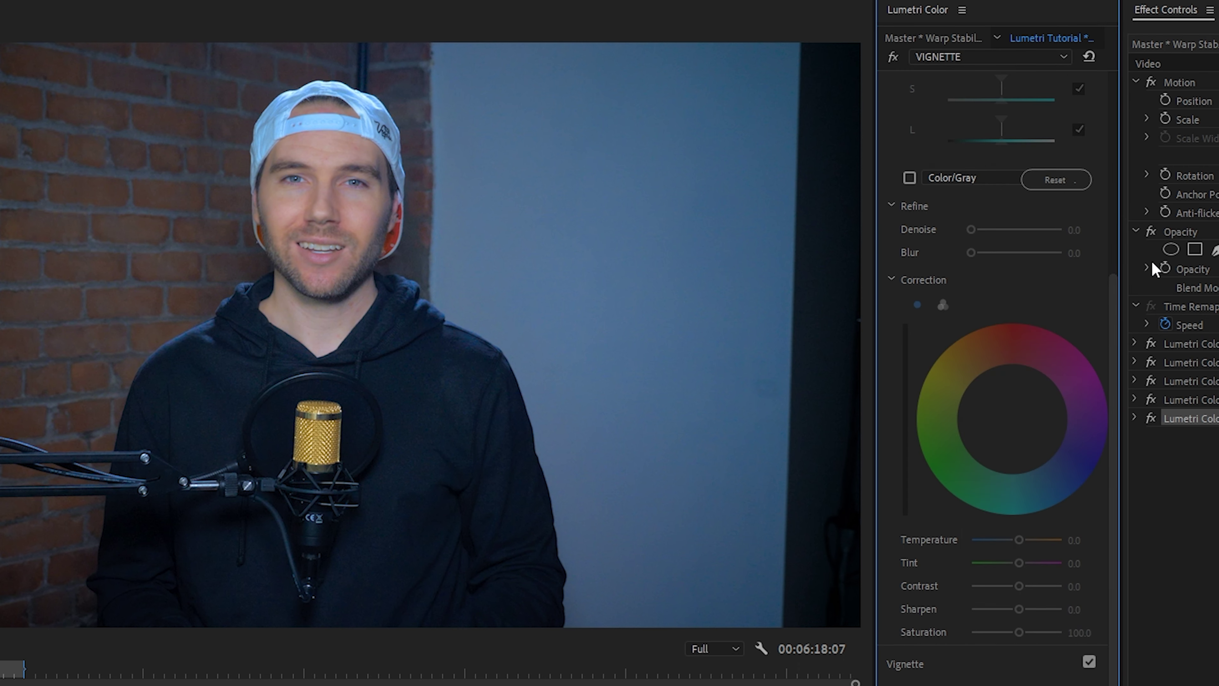
# Examine the VIGNETTE effect's Amount, Midpoint, Roundness and Feather settings
pyautogui.moveTo(1108, 314); pyautogui.dragTo(1116, 141)
pyautogui.click(931, 247)
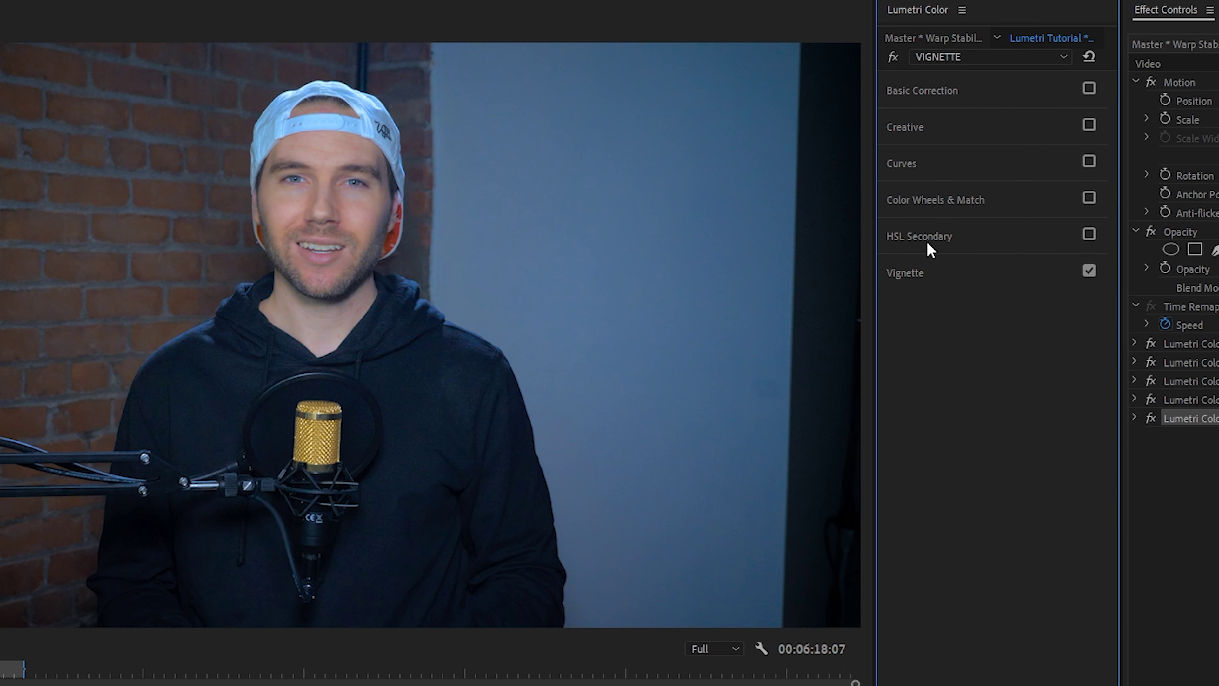
pyautogui.click(968, 272)
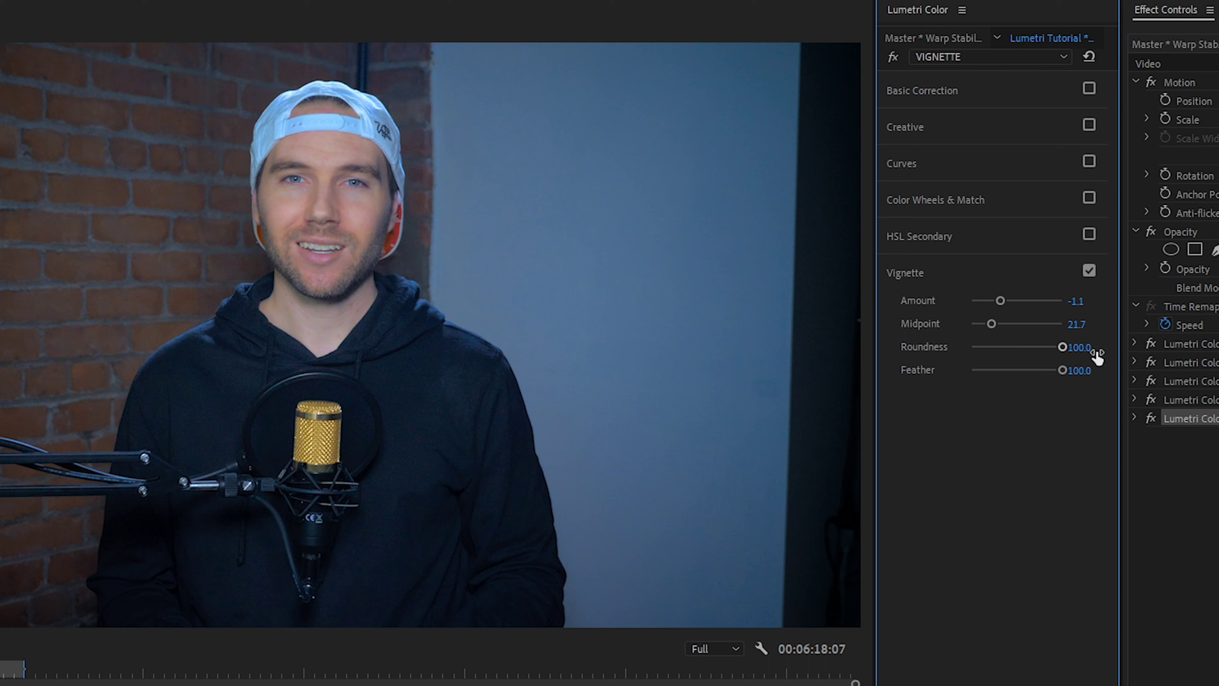
pyautogui.click(1209, 527)
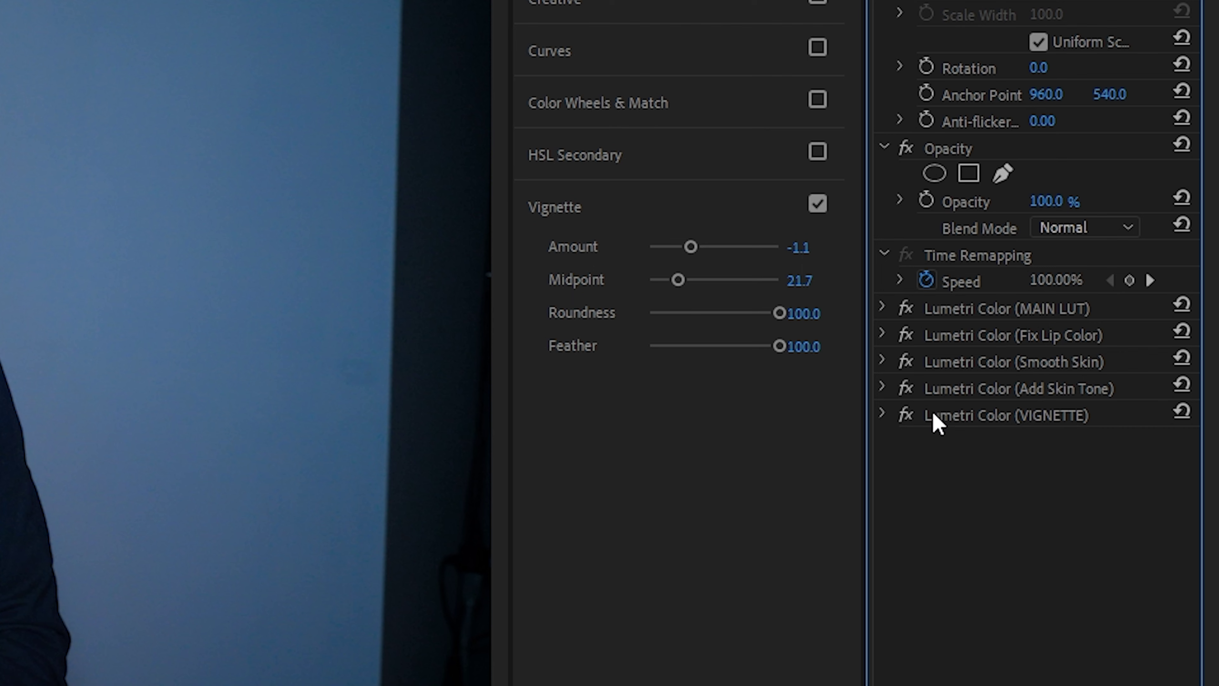
# Toggle the Fix Lip Color and Smooth Skin effects off and back on to compare each one's contribution
pyautogui.click(906, 334)
pyautogui.click(906, 335)
pyautogui.click(906, 361)
pyautogui.click(906, 361)
# Select all five Lumetri Color effects from VIGNETTE up to MAIN LUT and show the option for saving them as a preset
pyautogui.click(1040, 414)
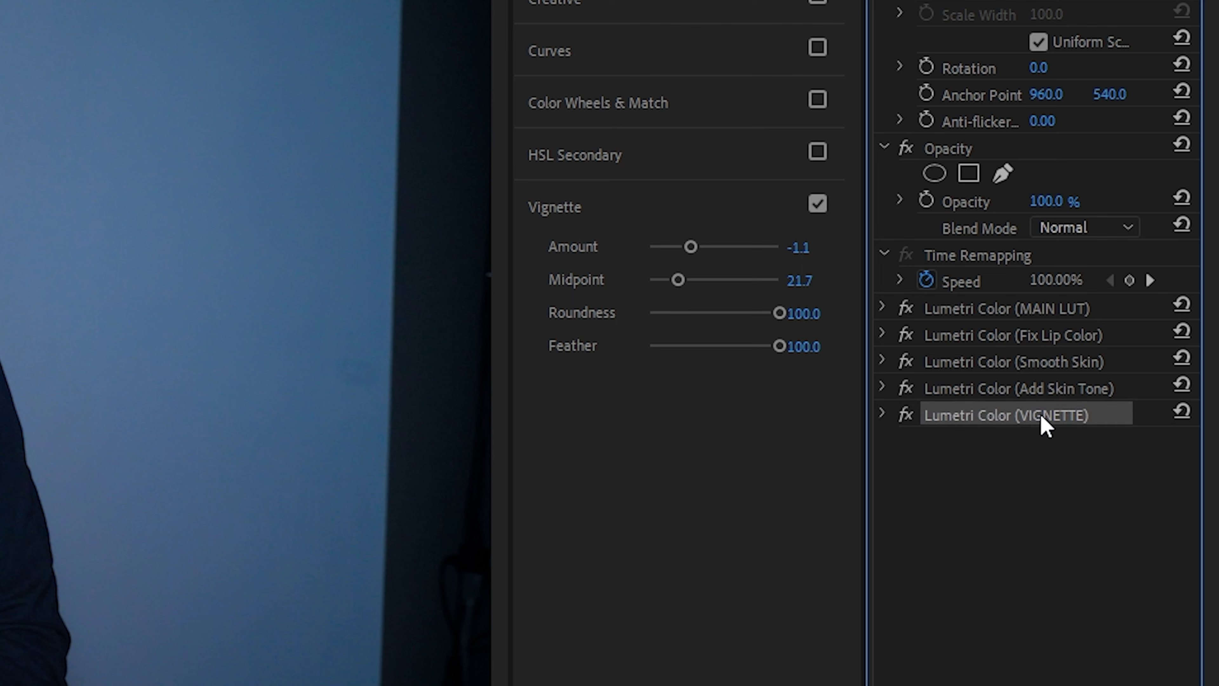
pyautogui.keyDown('ctrl'); pyautogui.click(1036, 390); pyautogui.keyUp('ctrl')
pyautogui.keyDown('ctrl'); pyautogui.click(1036, 364); pyautogui.keyUp('ctrl')
pyautogui.keyDown('ctrl'); pyautogui.click(1037, 337); pyautogui.keyUp('ctrl')
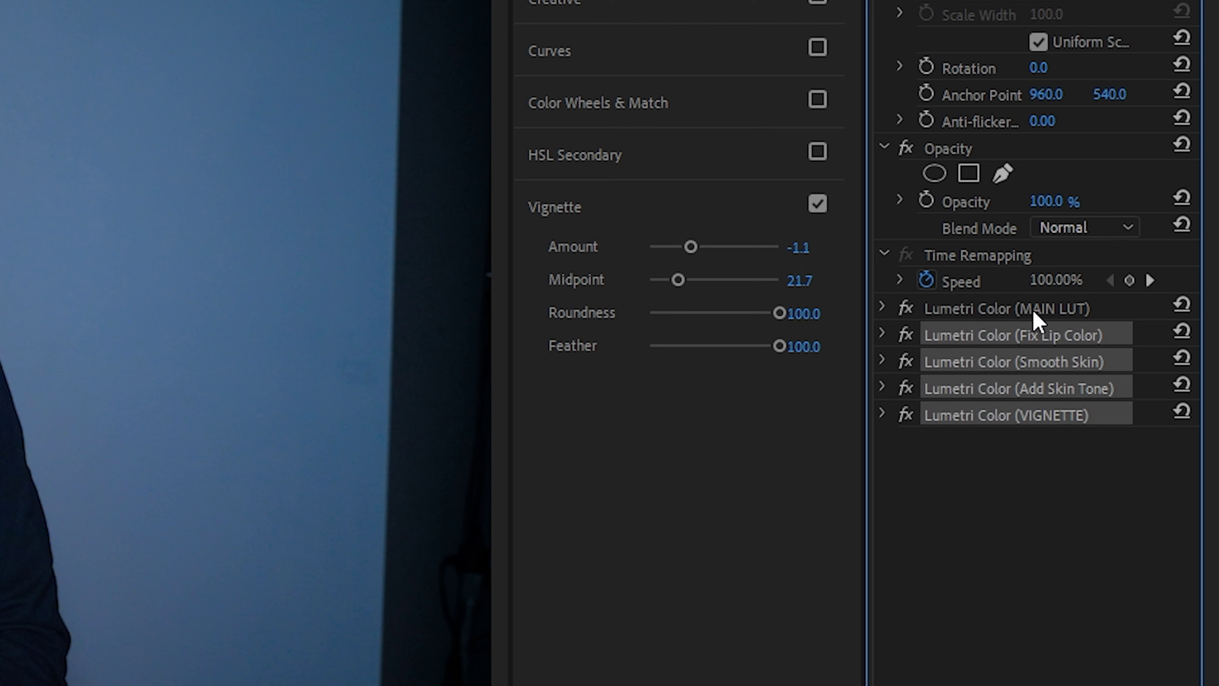
pyautogui.keyDown('ctrl'); pyautogui.click(1032, 309); pyautogui.keyUp('ctrl')
pyautogui.rightClick(1024, 307)
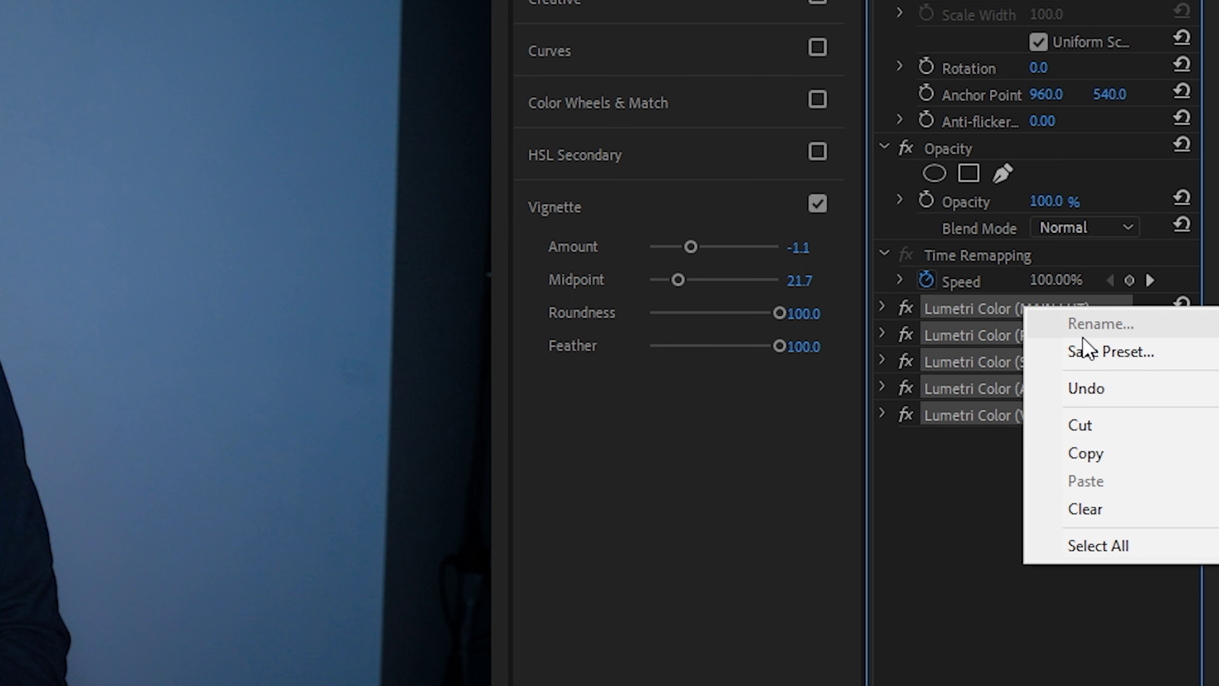
pyautogui.click(990, 523)
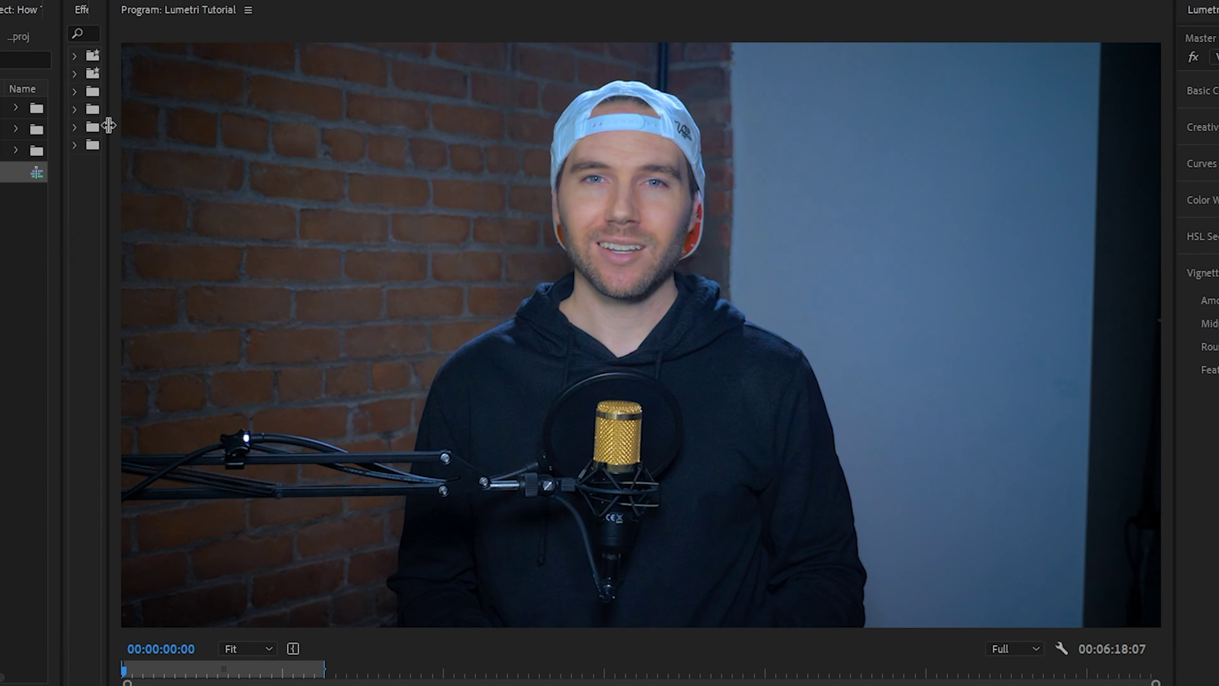
# Widen the Effects panel so the preset folder names are readable
pyautogui.moveTo(109, 125); pyautogui.dragTo(424, 142)
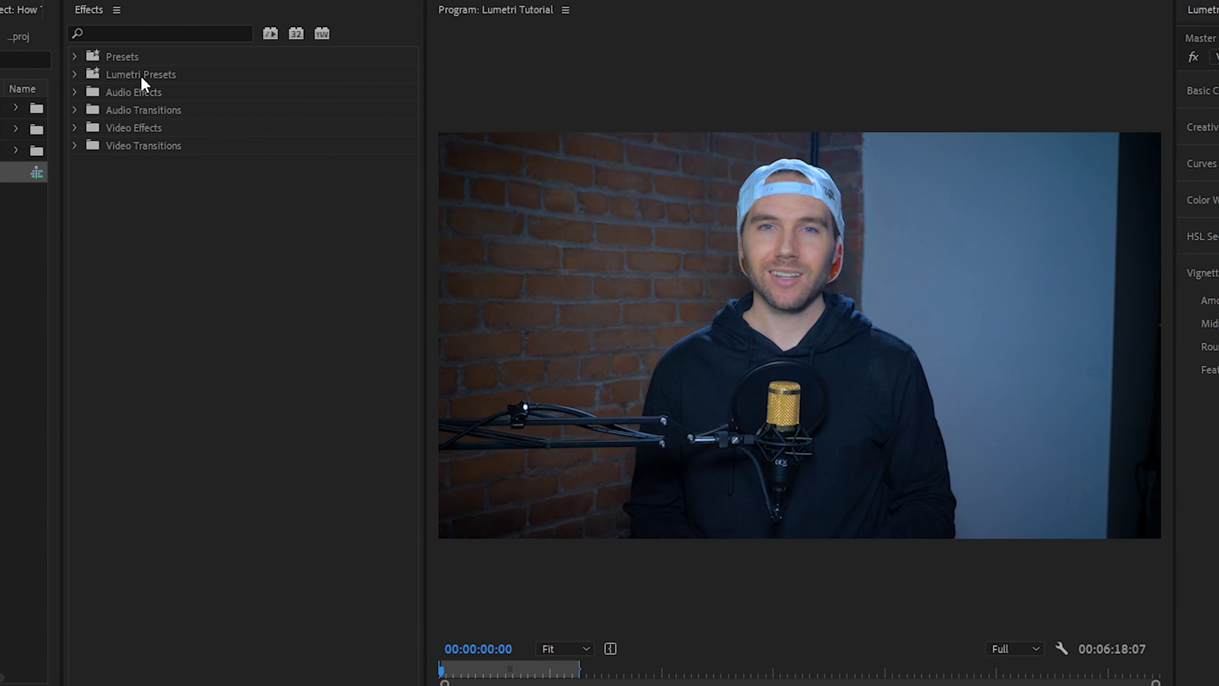